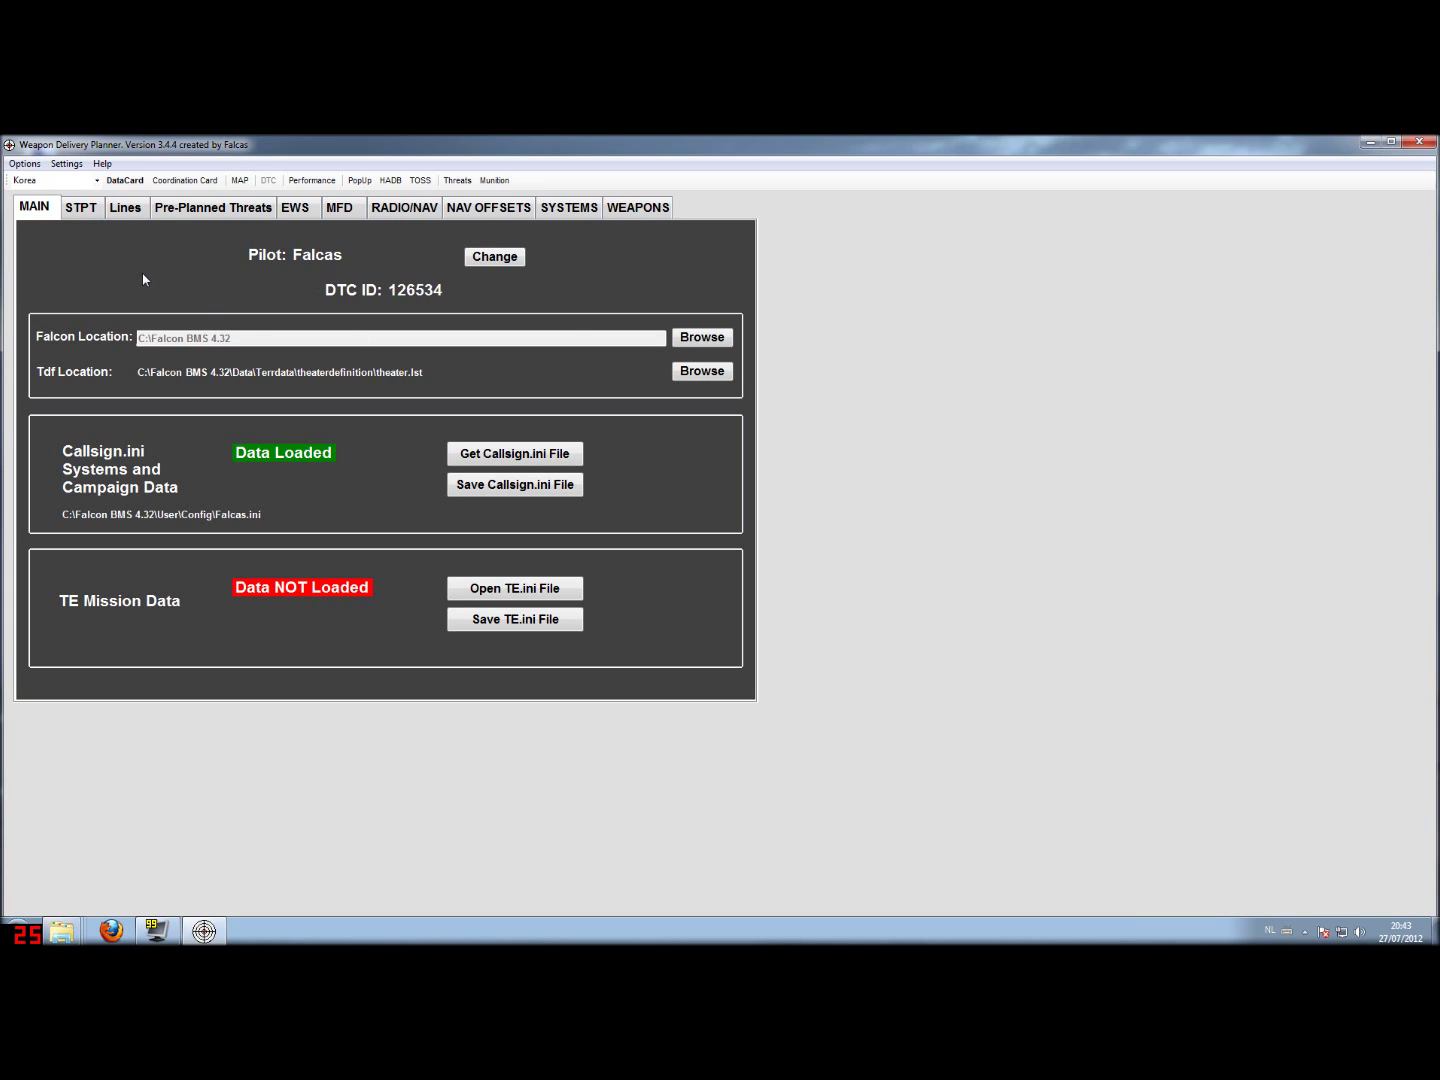
Show the Callsign.ini line points, with points 31–40 holding coordinates.
click(126, 212)
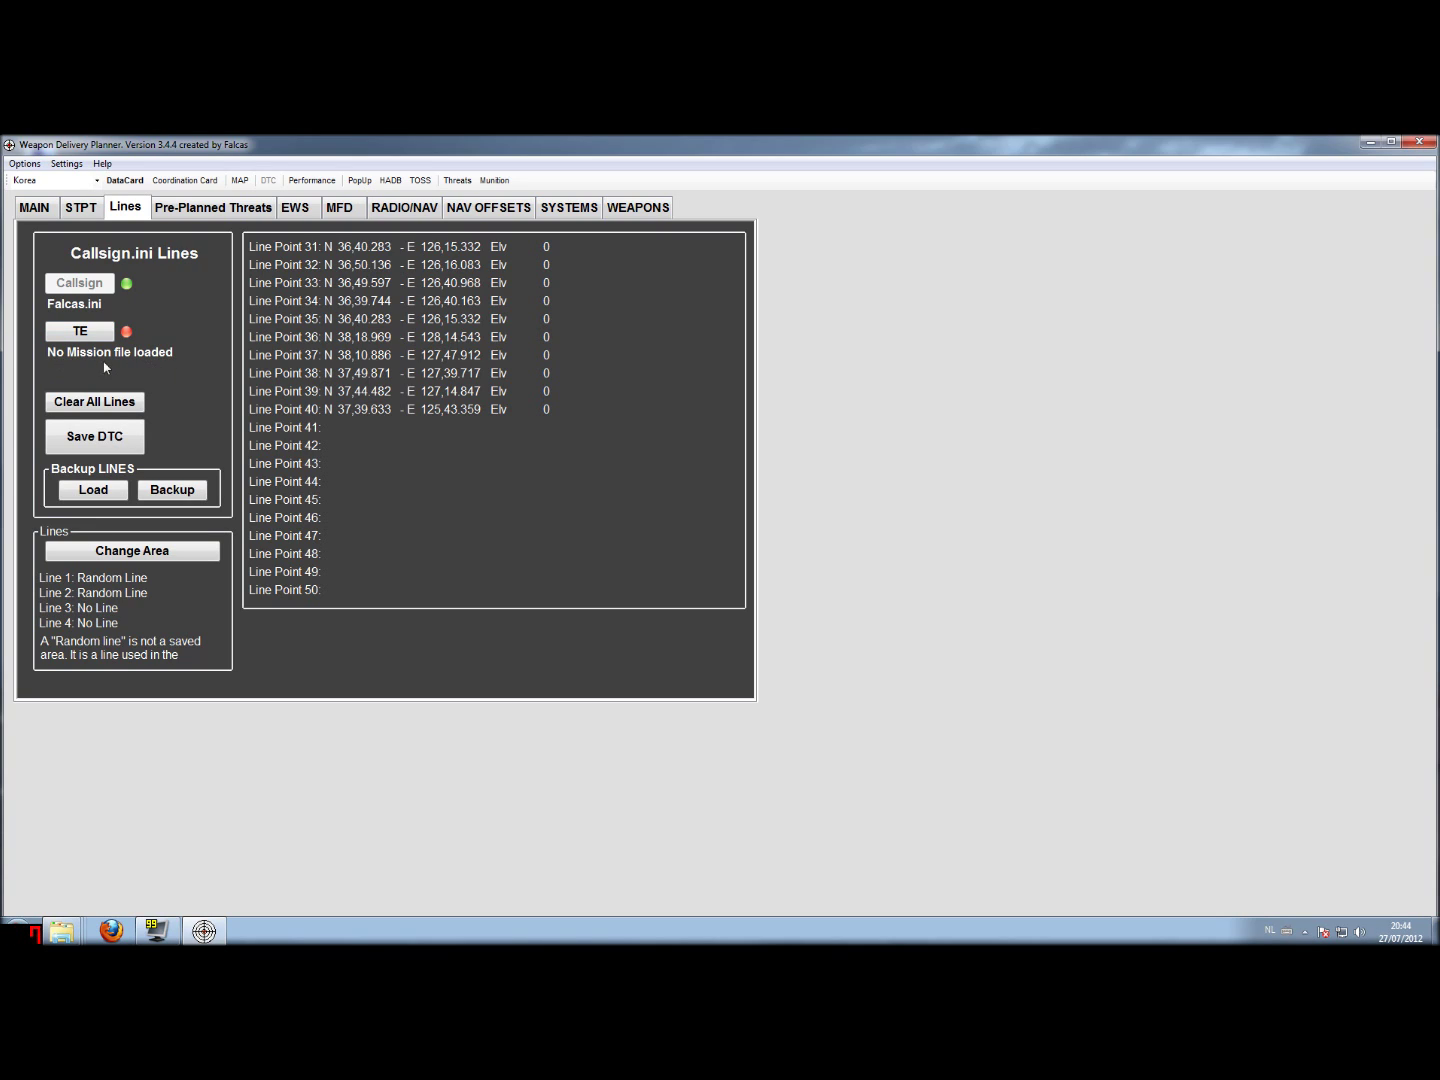
Load the KaesongStrike.ini mission file alongside the callsign file.
click(91, 338)
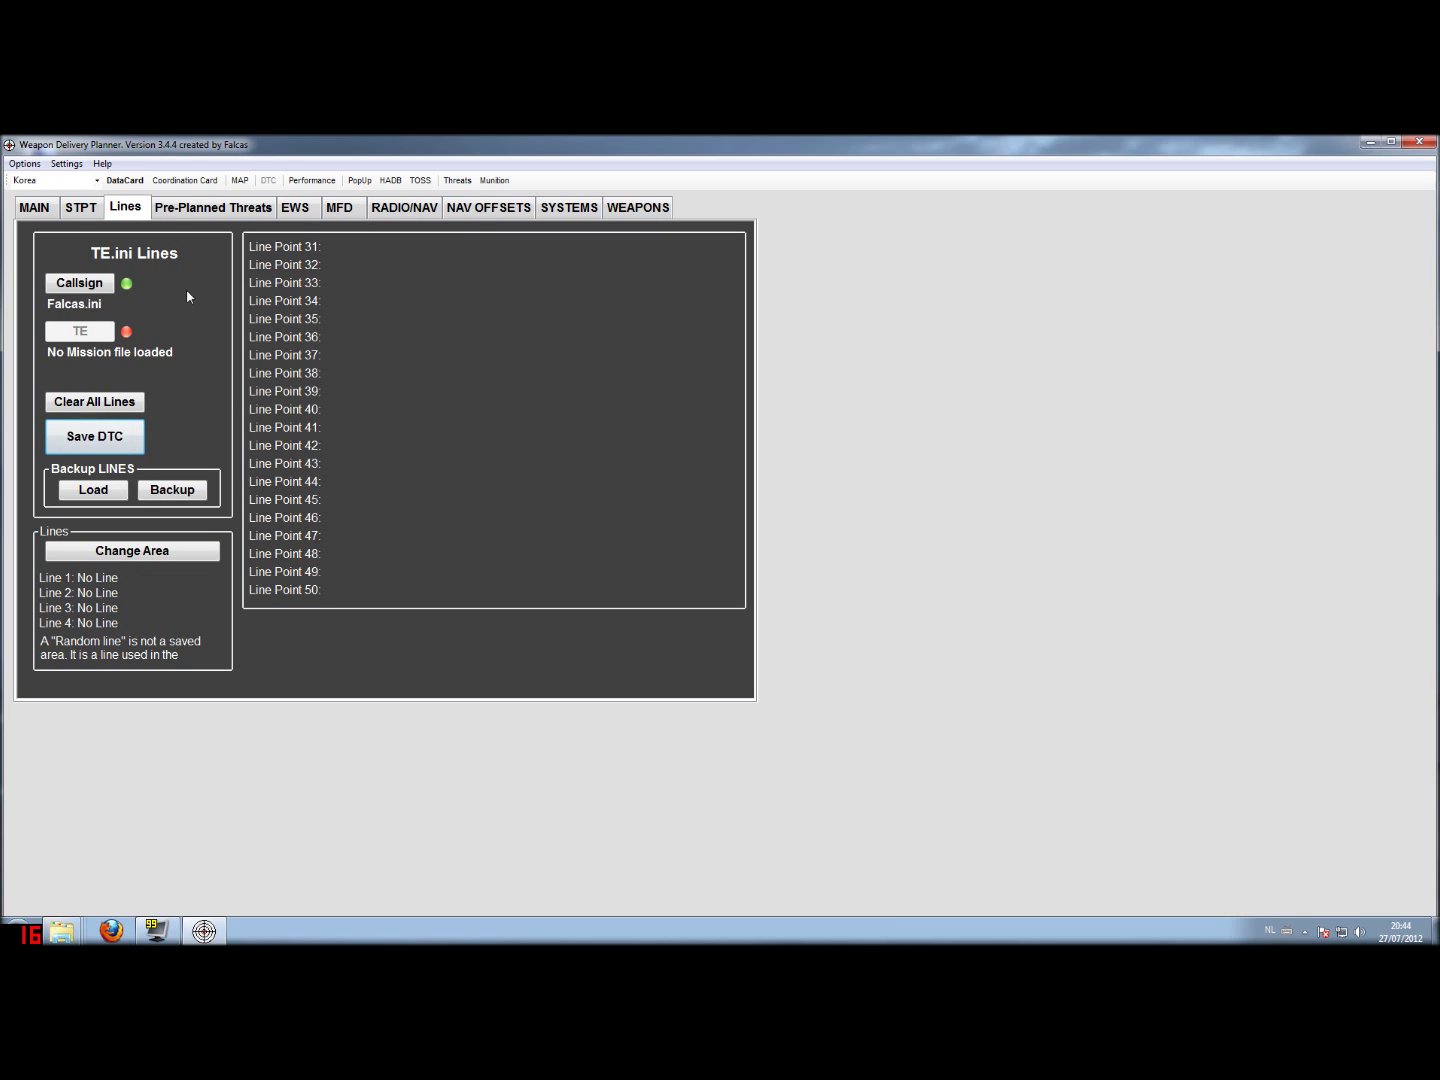
click(41, 209)
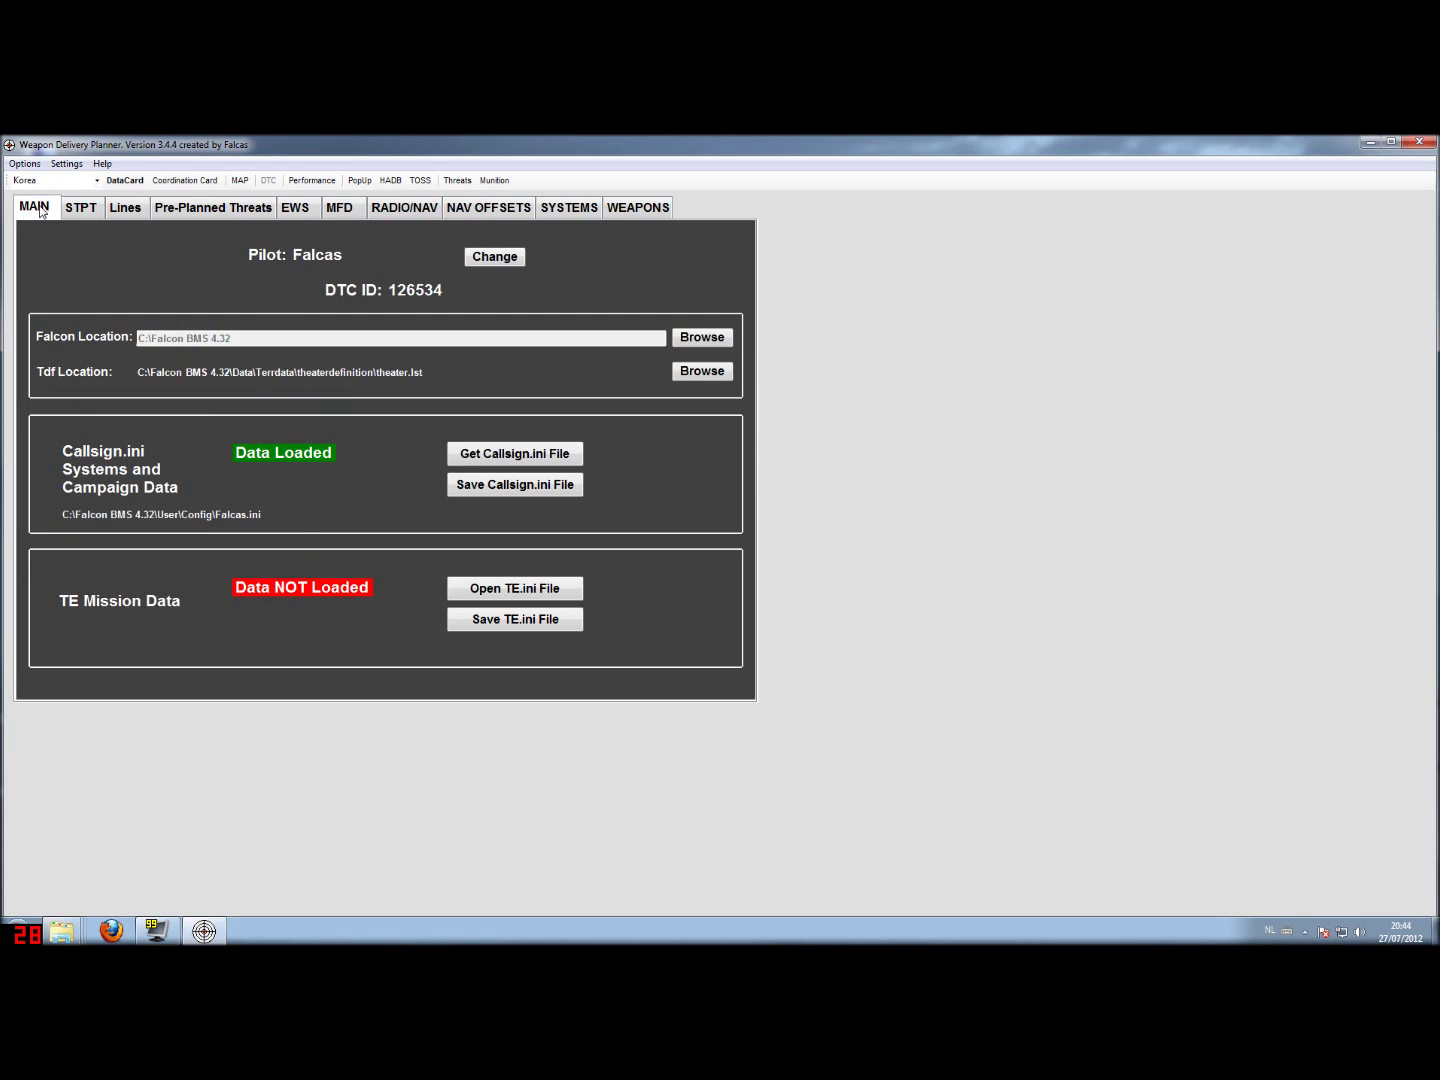
click(488, 590)
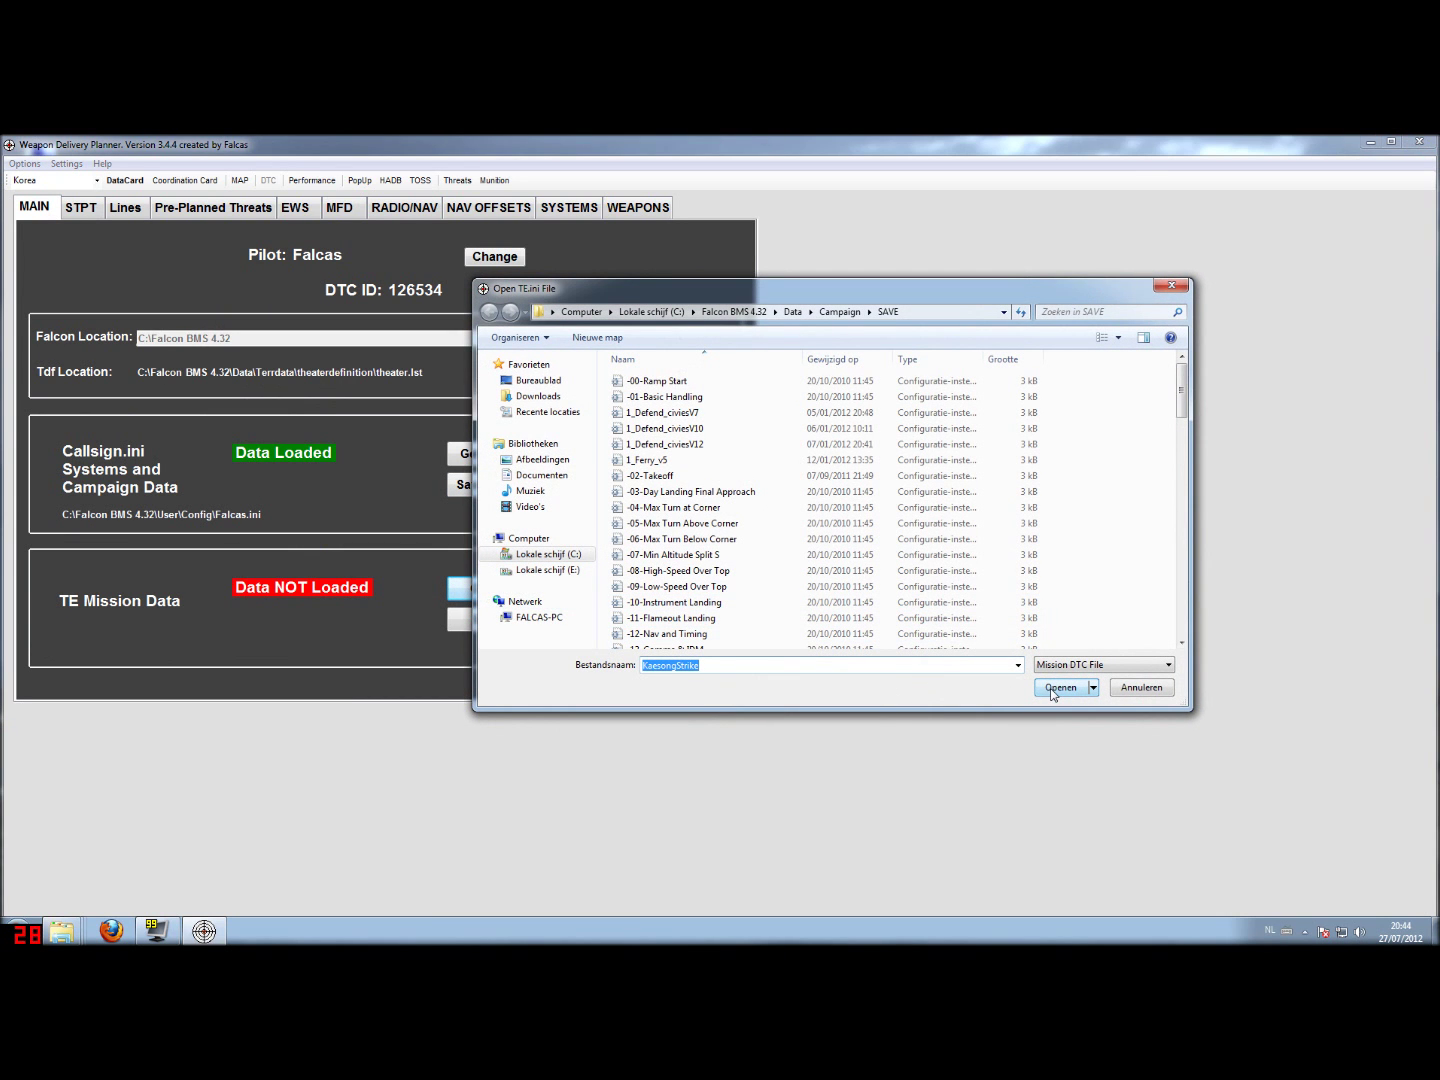
click(1052, 688)
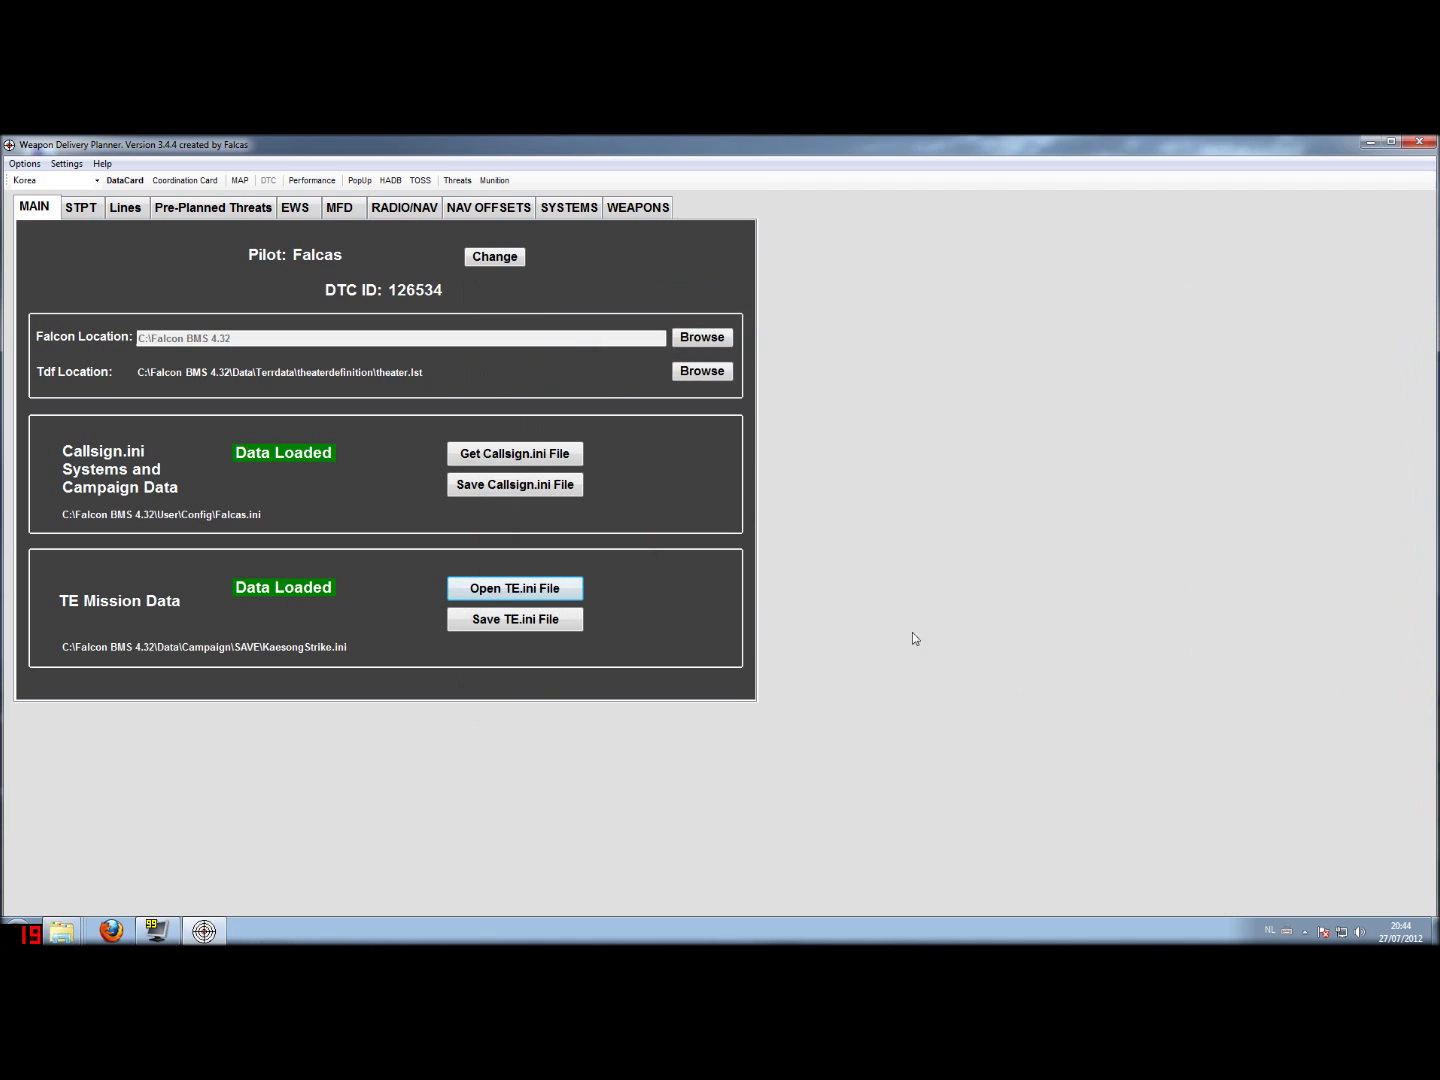
click(136, 215)
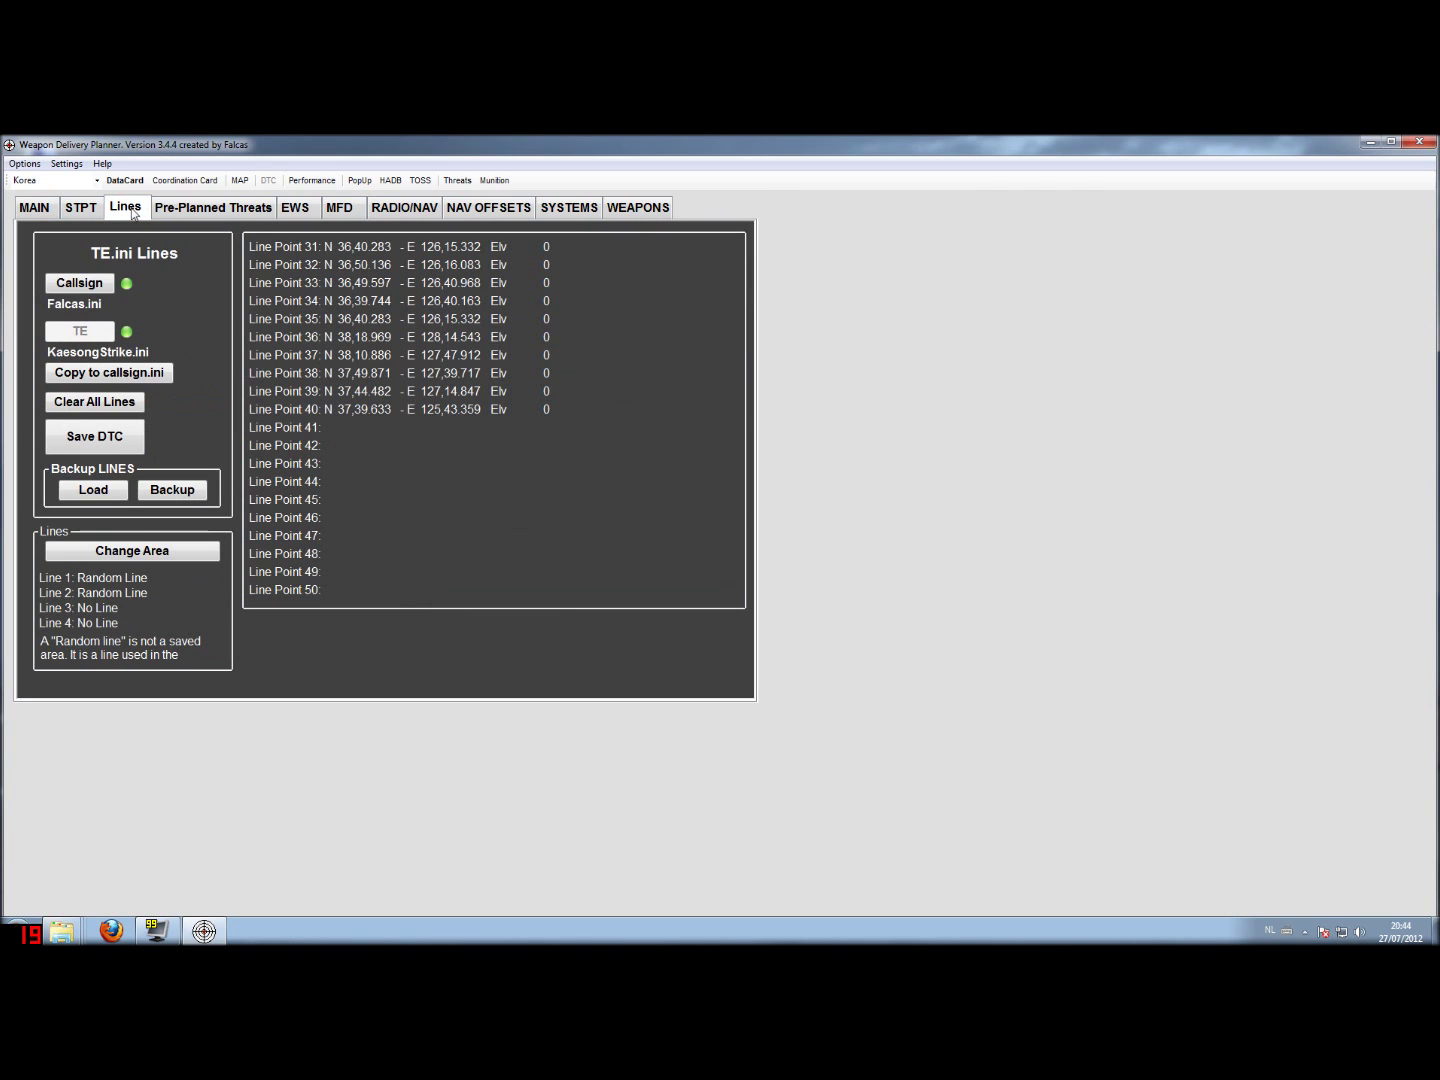
Clear all mission line points, save the DTC to Falcas.ini, and list the callsign's points.
click(129, 406)
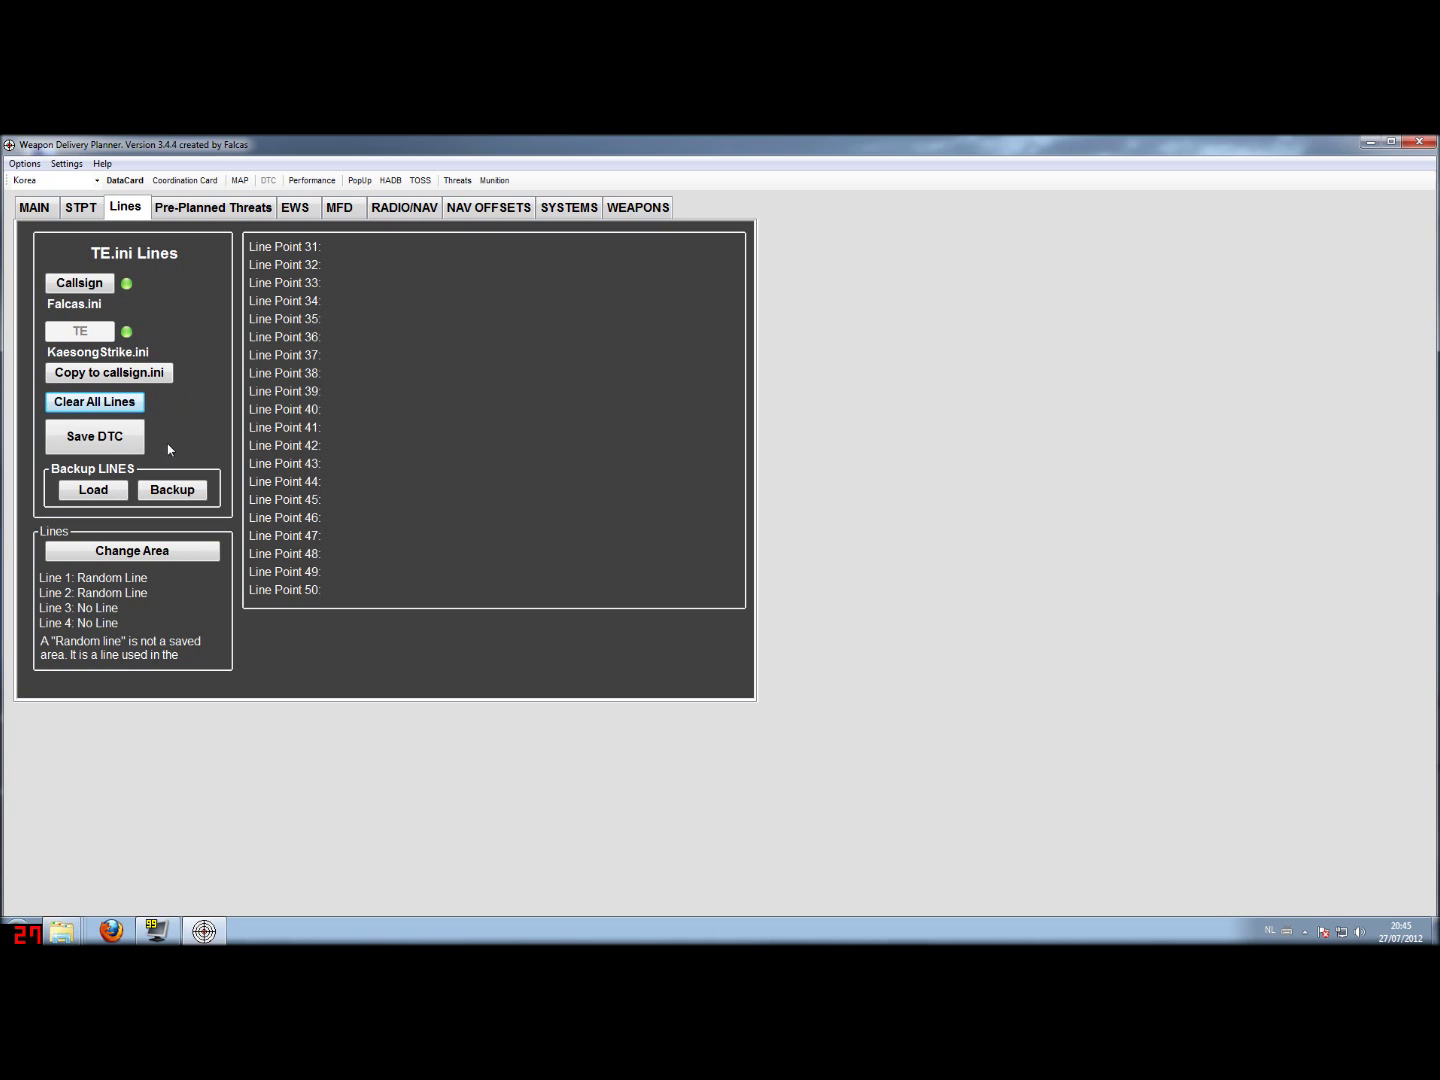
click(108, 445)
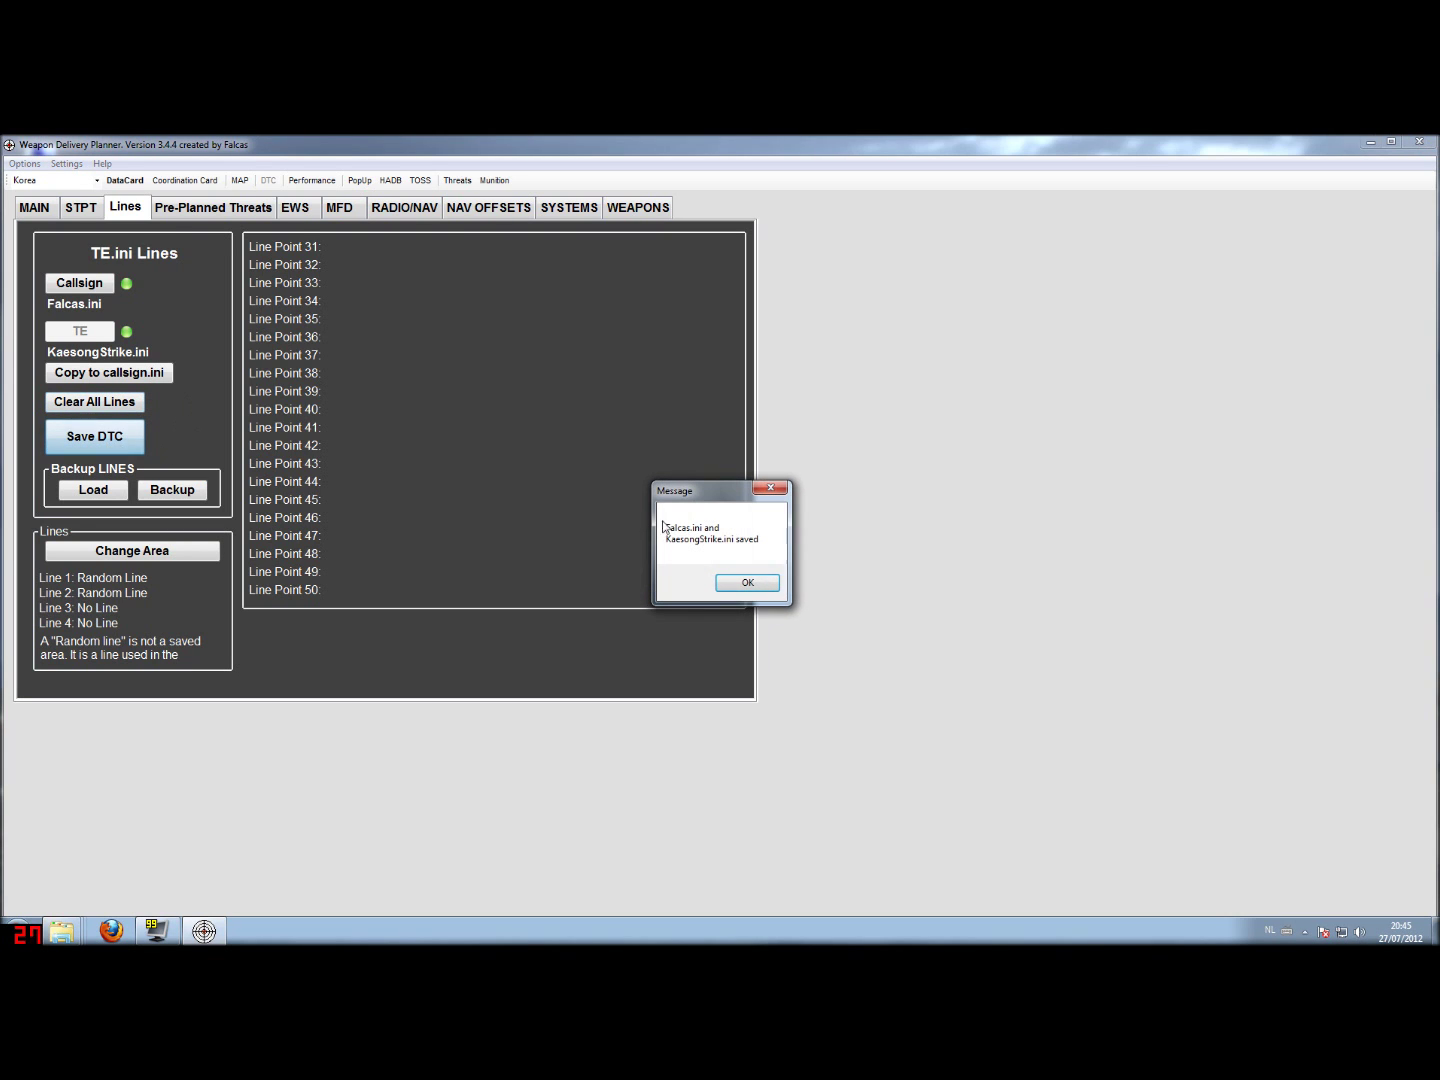
click(745, 586)
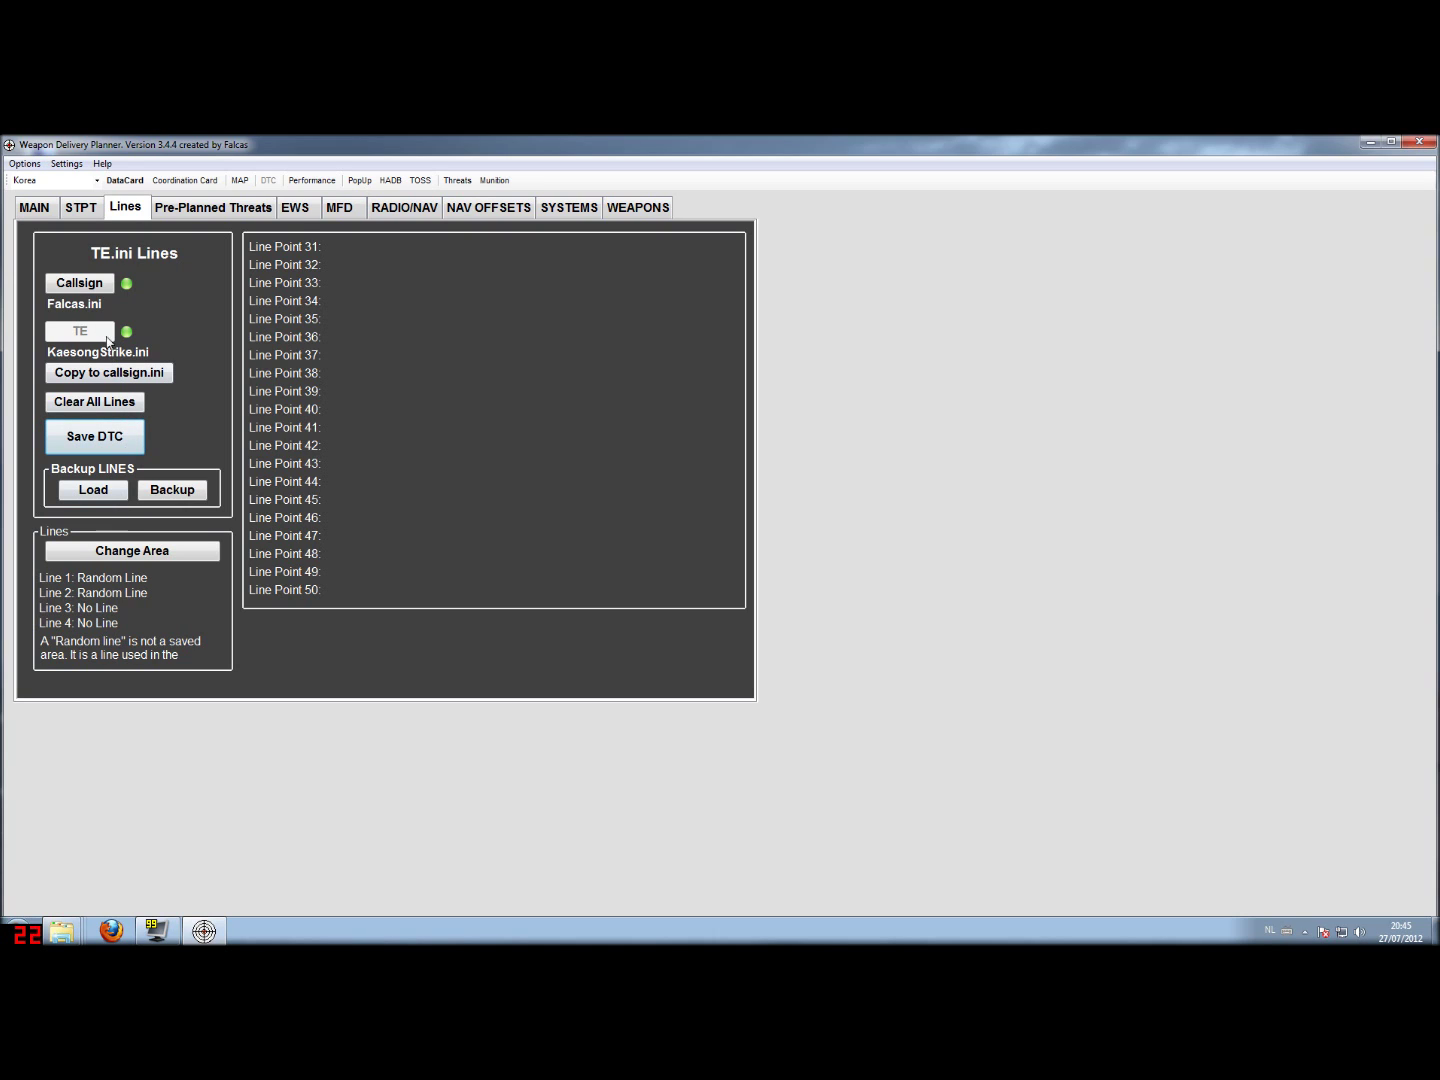
click(87, 288)
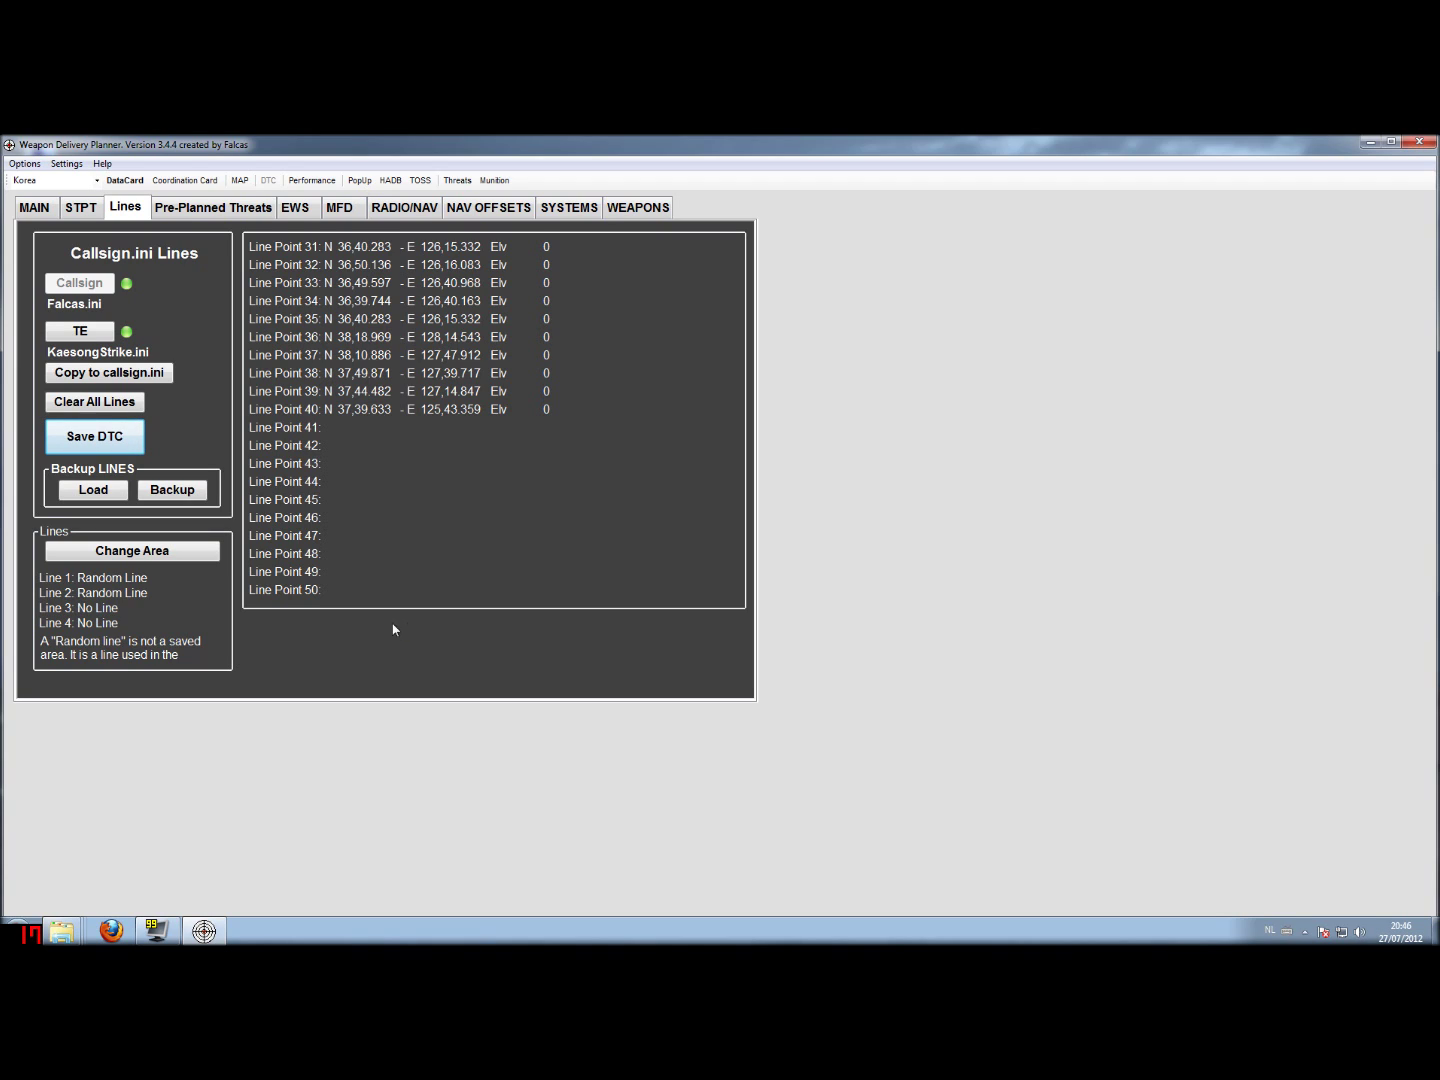
click(170, 553)
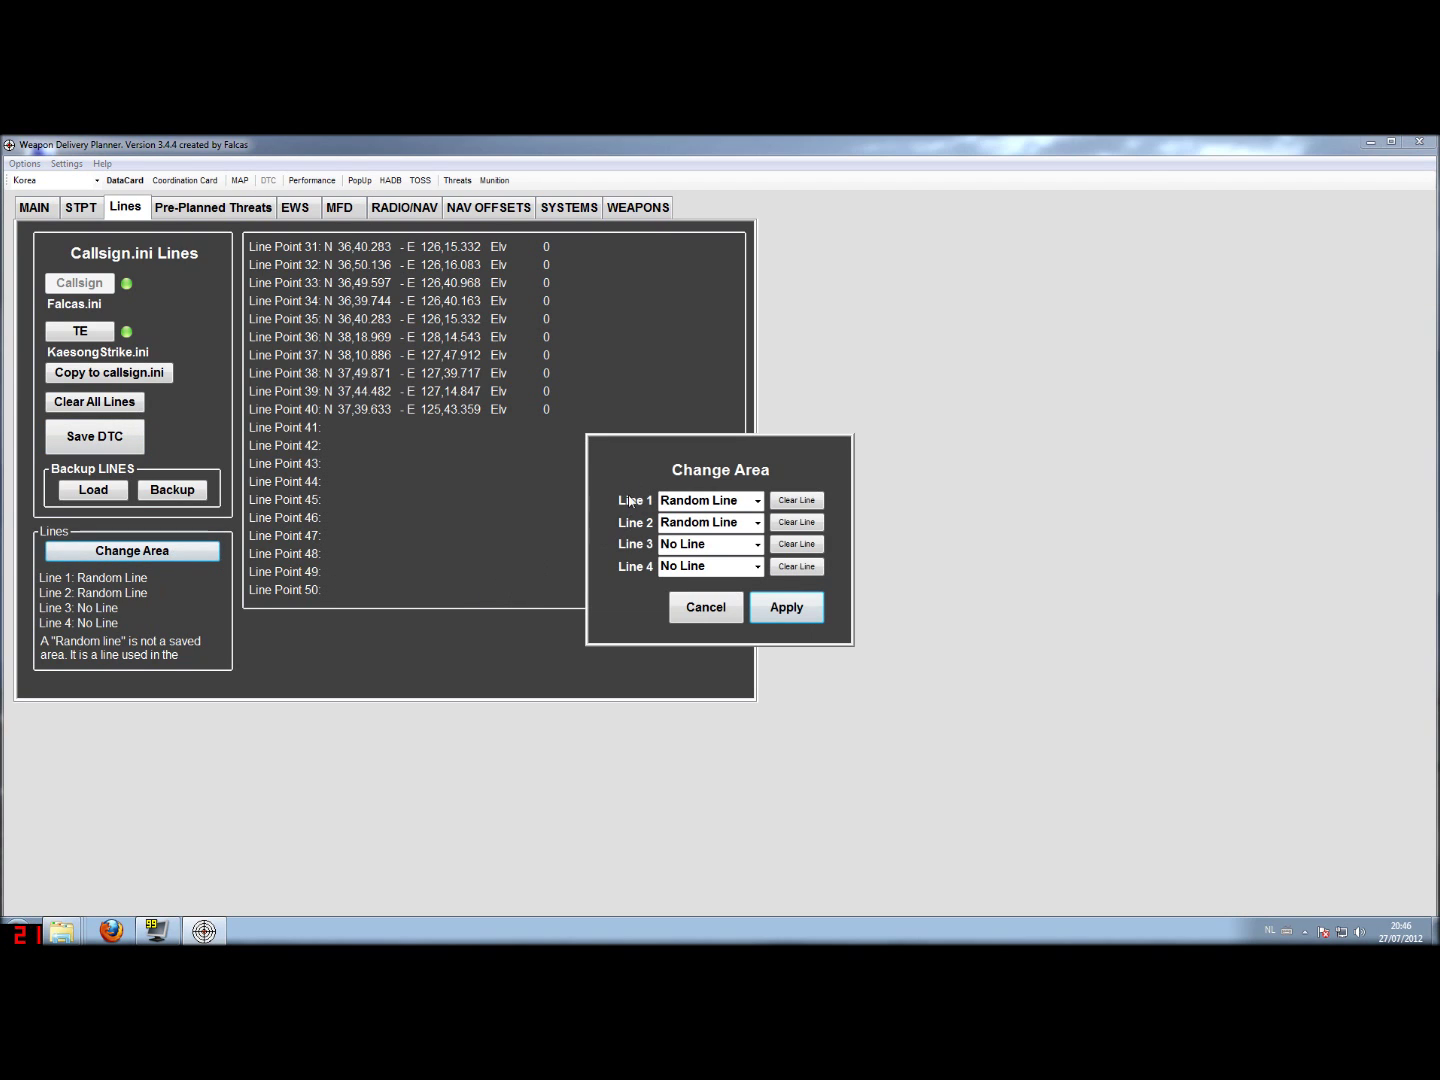
Assign the ACMI ABC area to Line 1 and apply it.
click(758, 501)
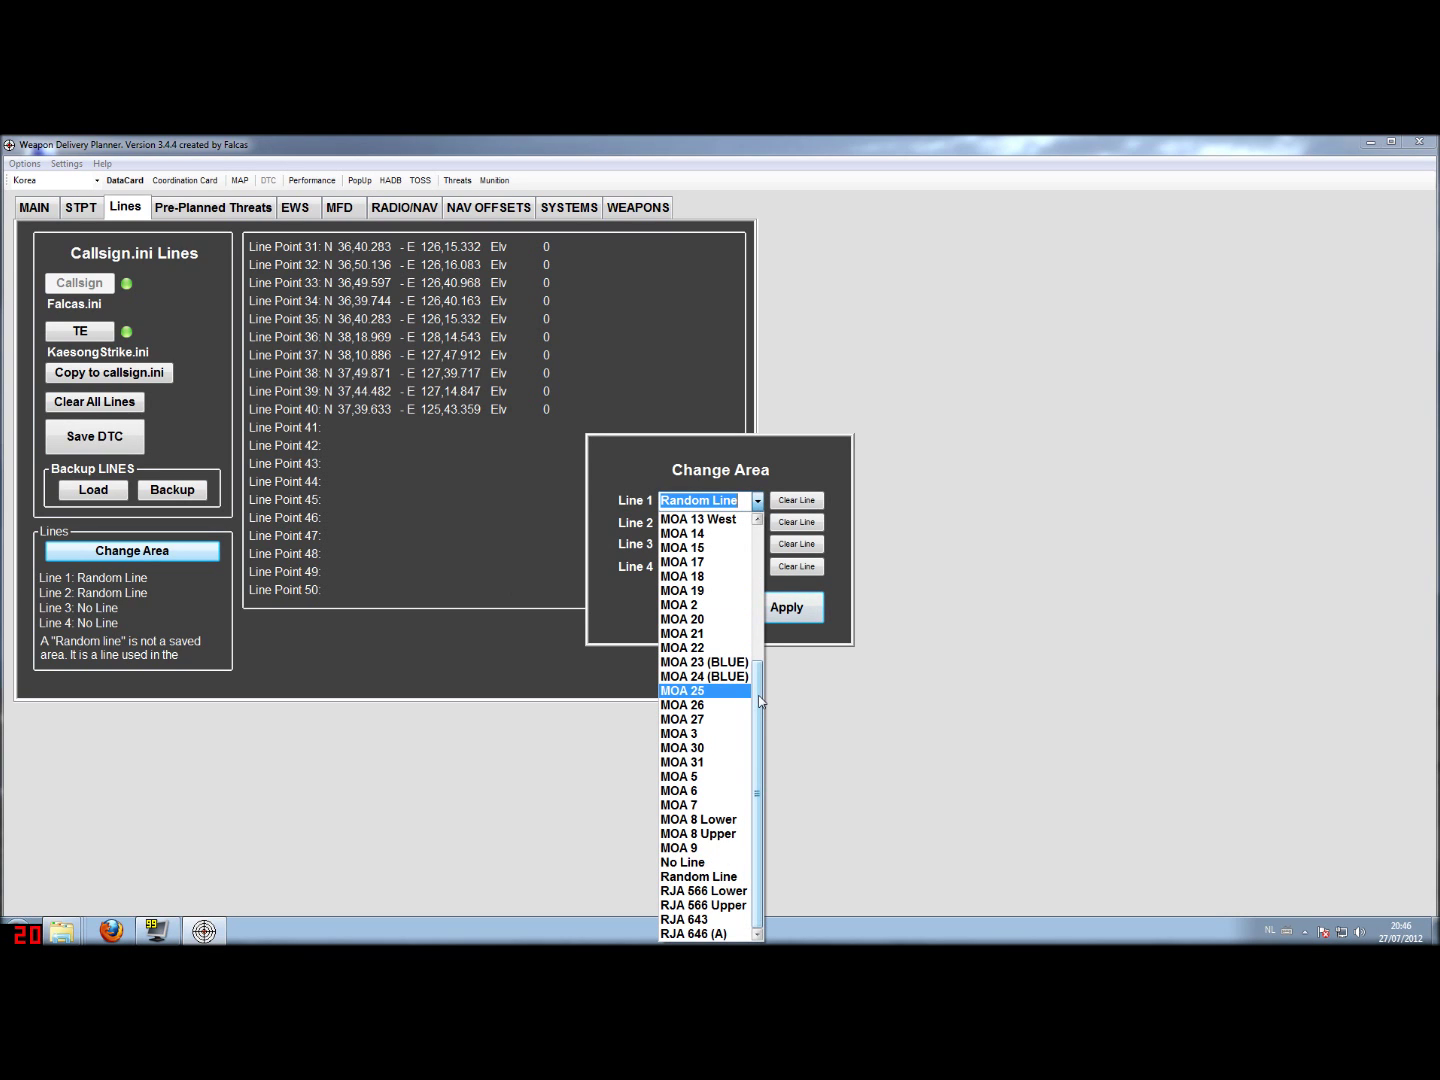
drag(758, 696, 764, 563)
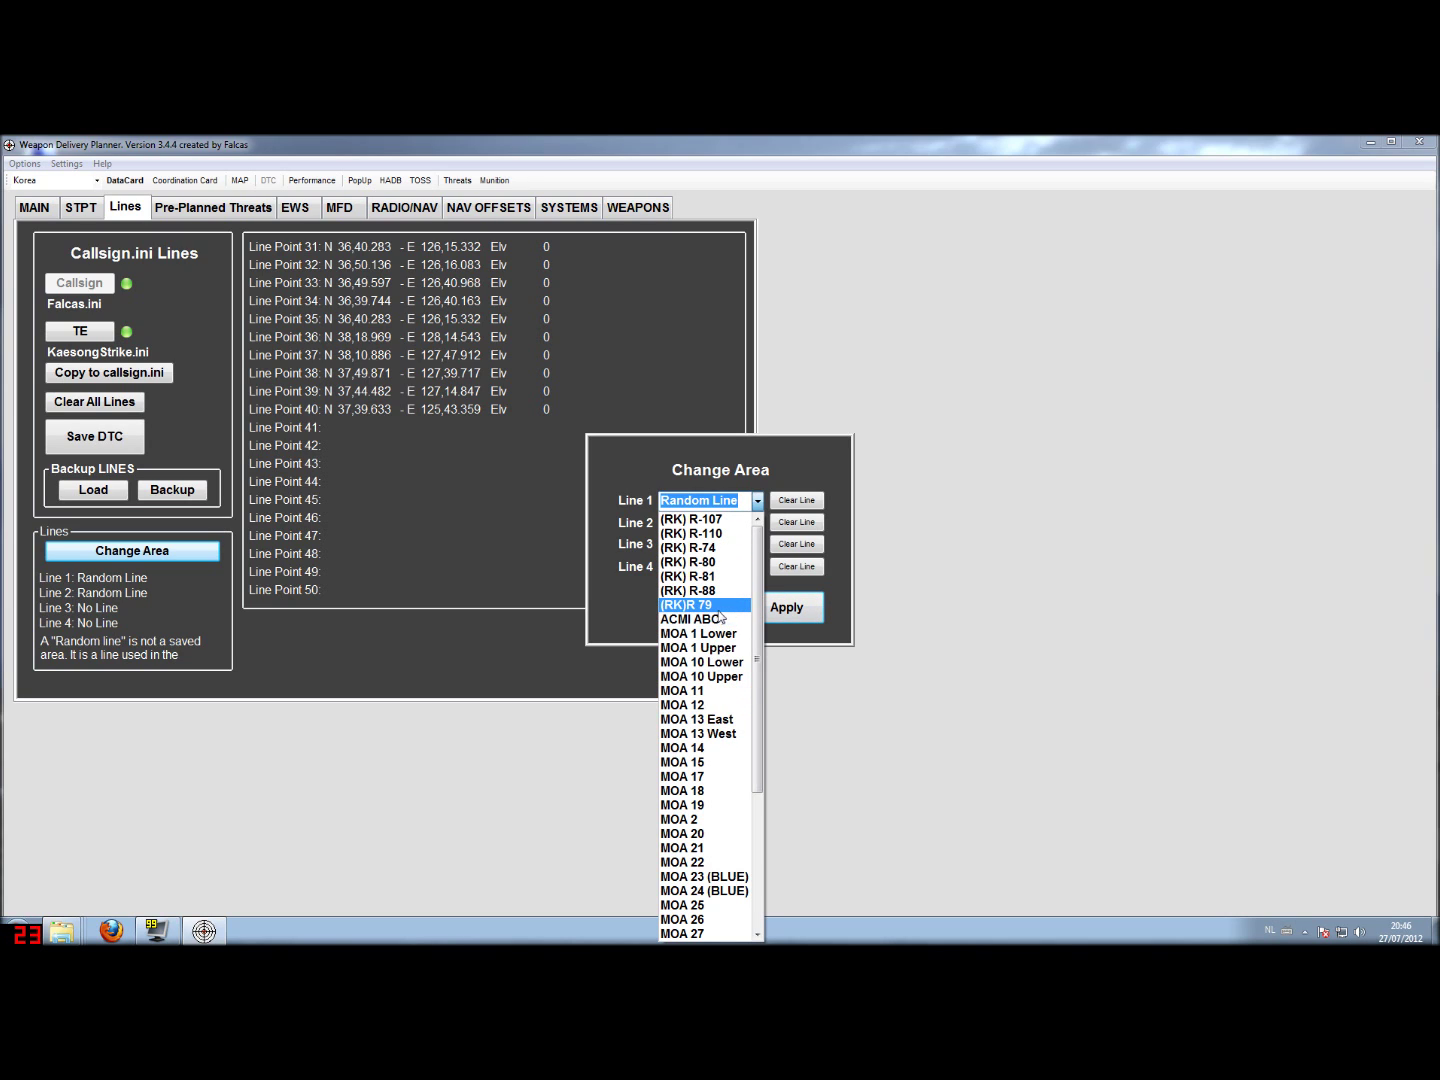
scroll(725, 604, down, 4)
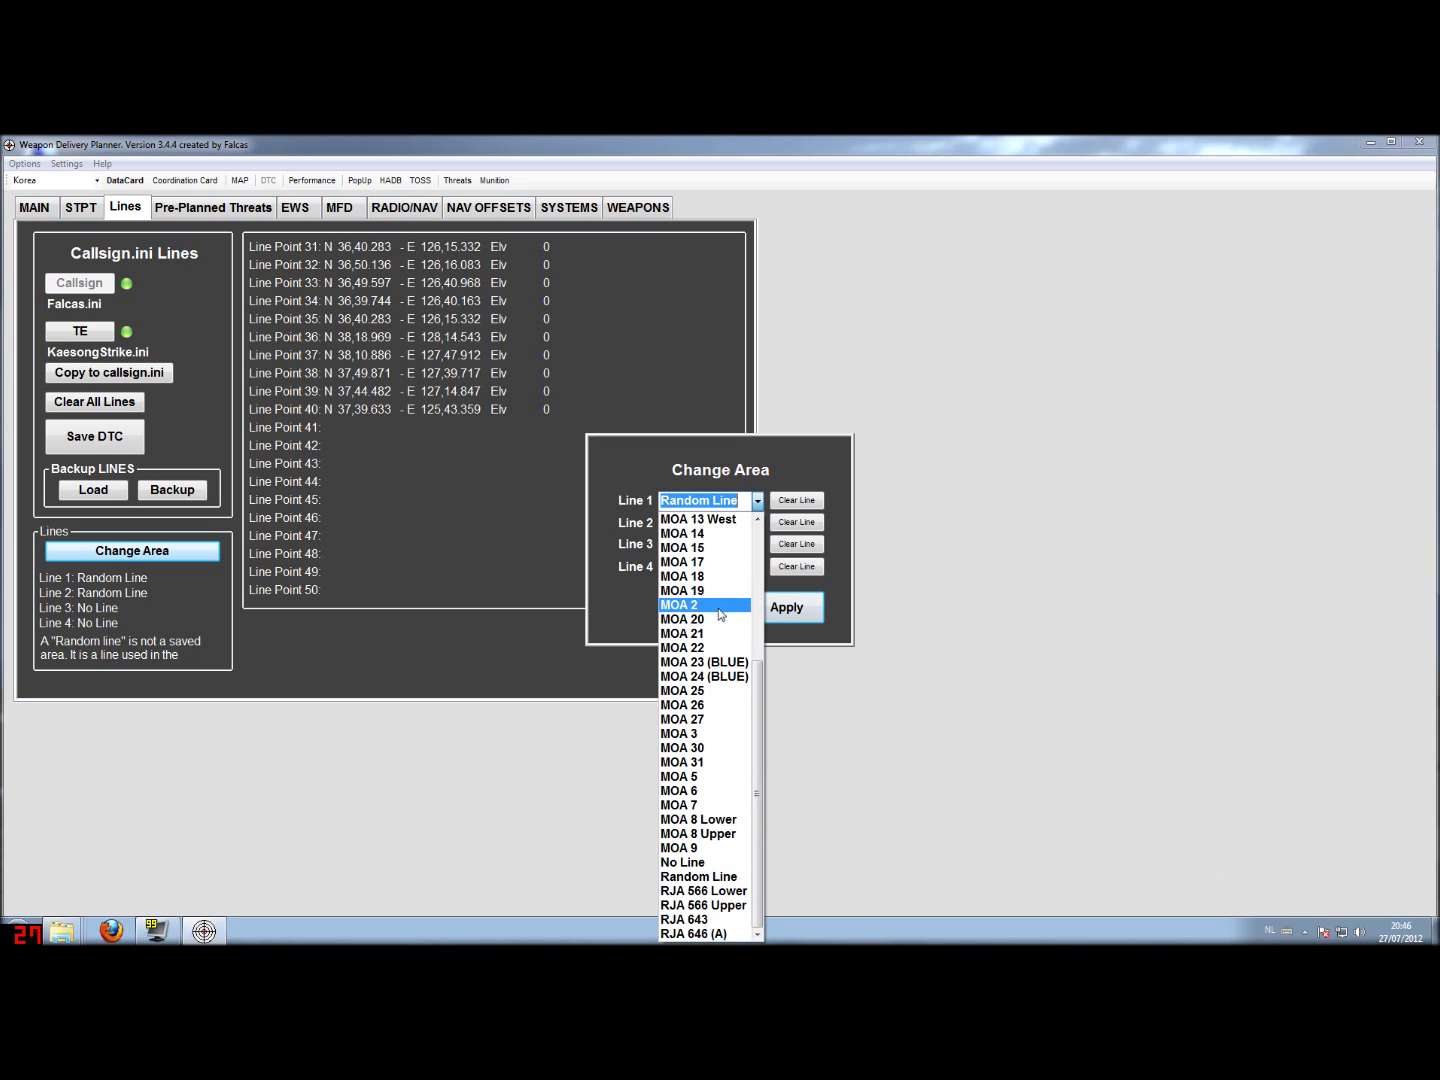
scroll(723, 620, up, 4)
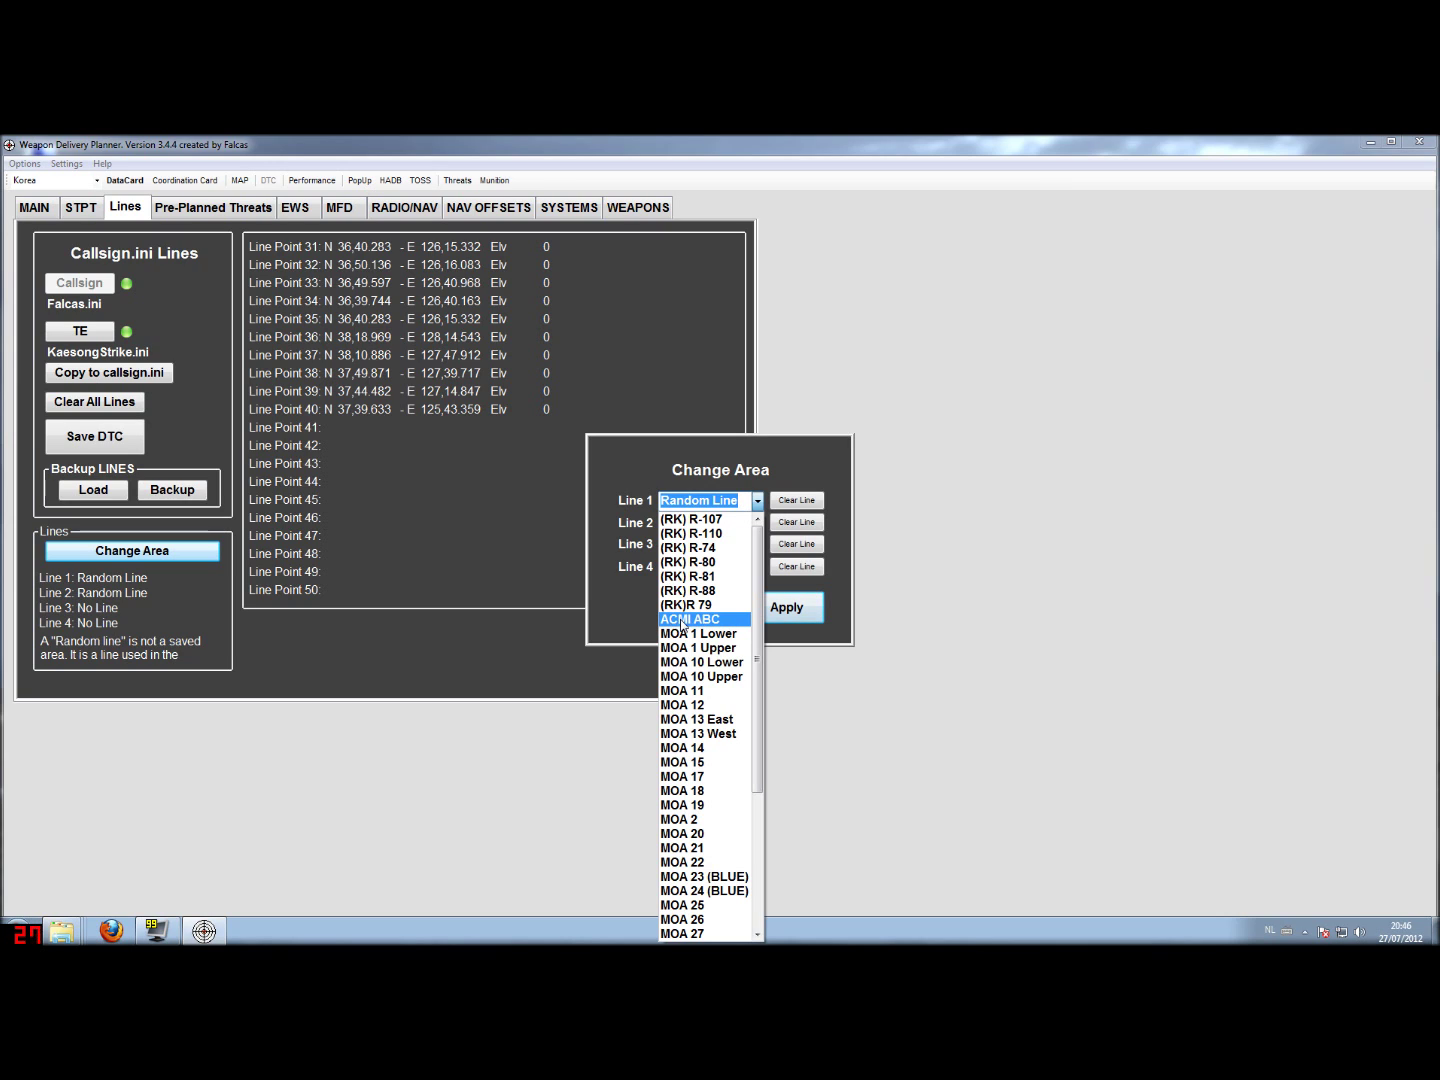
click(702, 620)
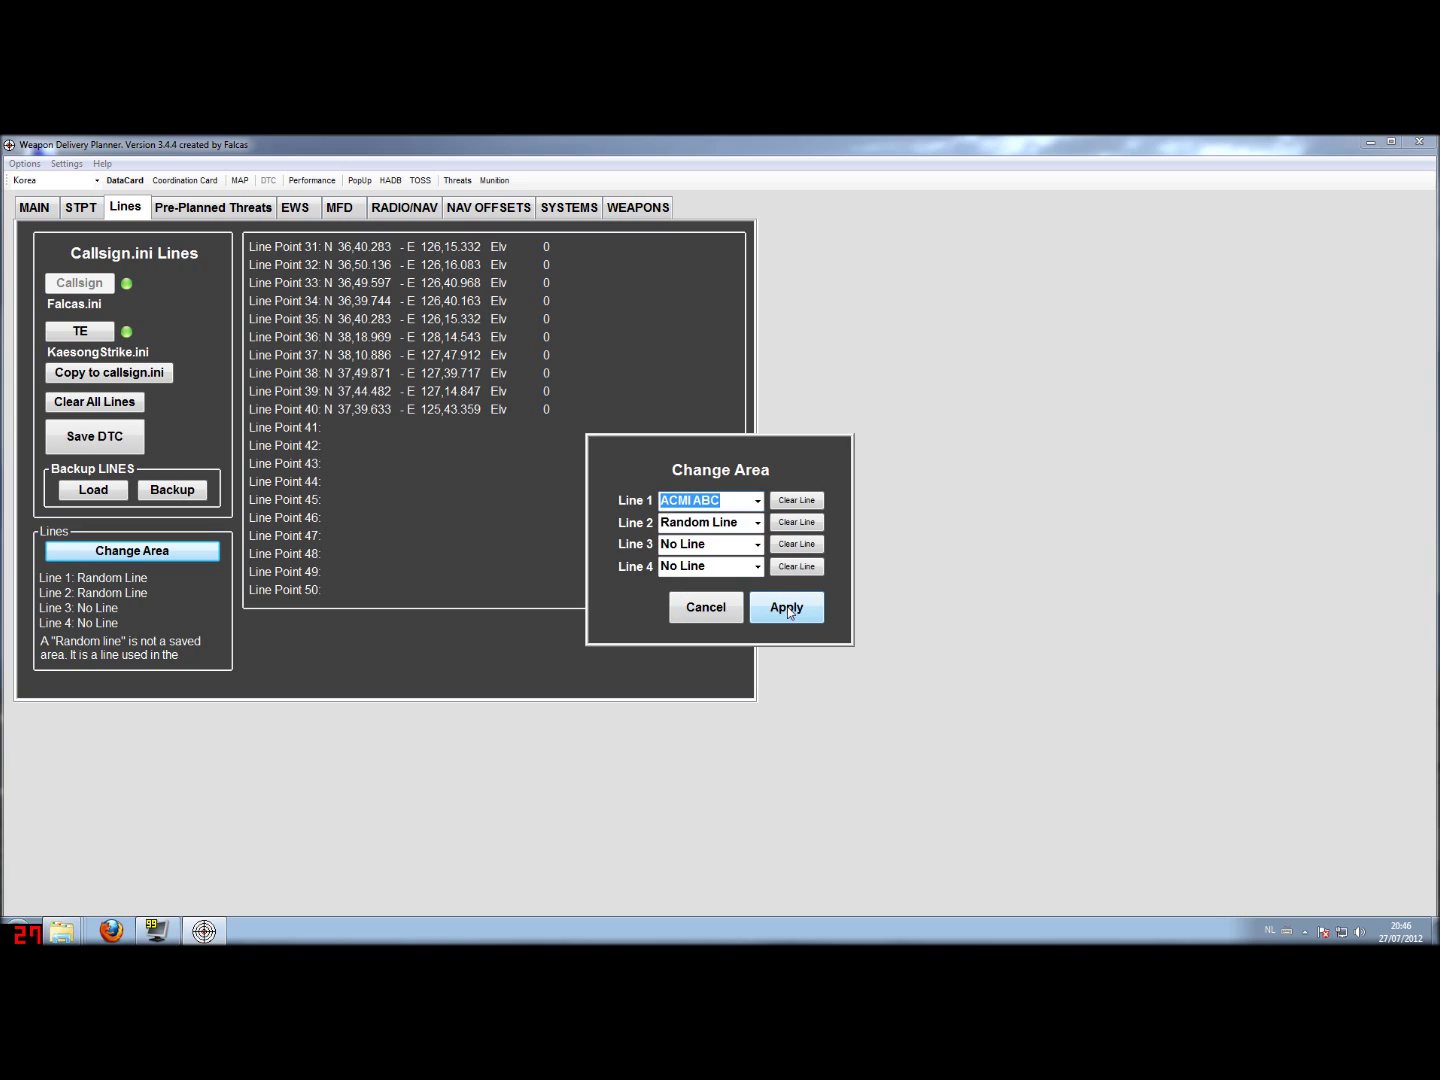
click(787, 609)
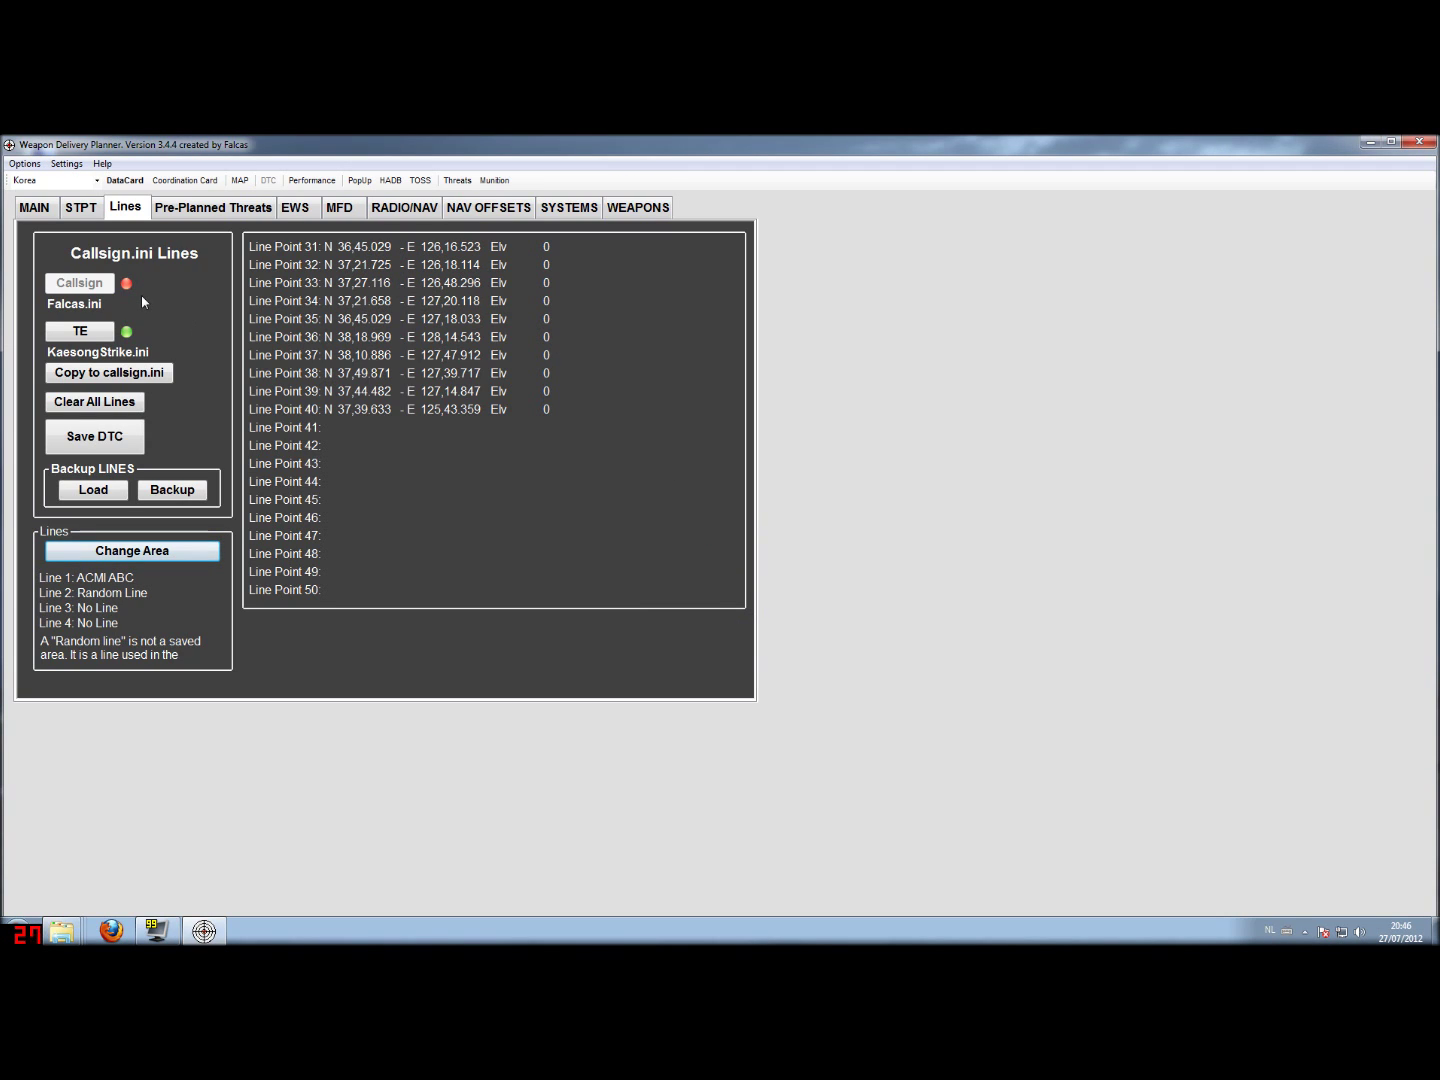
Save the line points to Falcas.ini and KaesongStrike.ini.
click(118, 441)
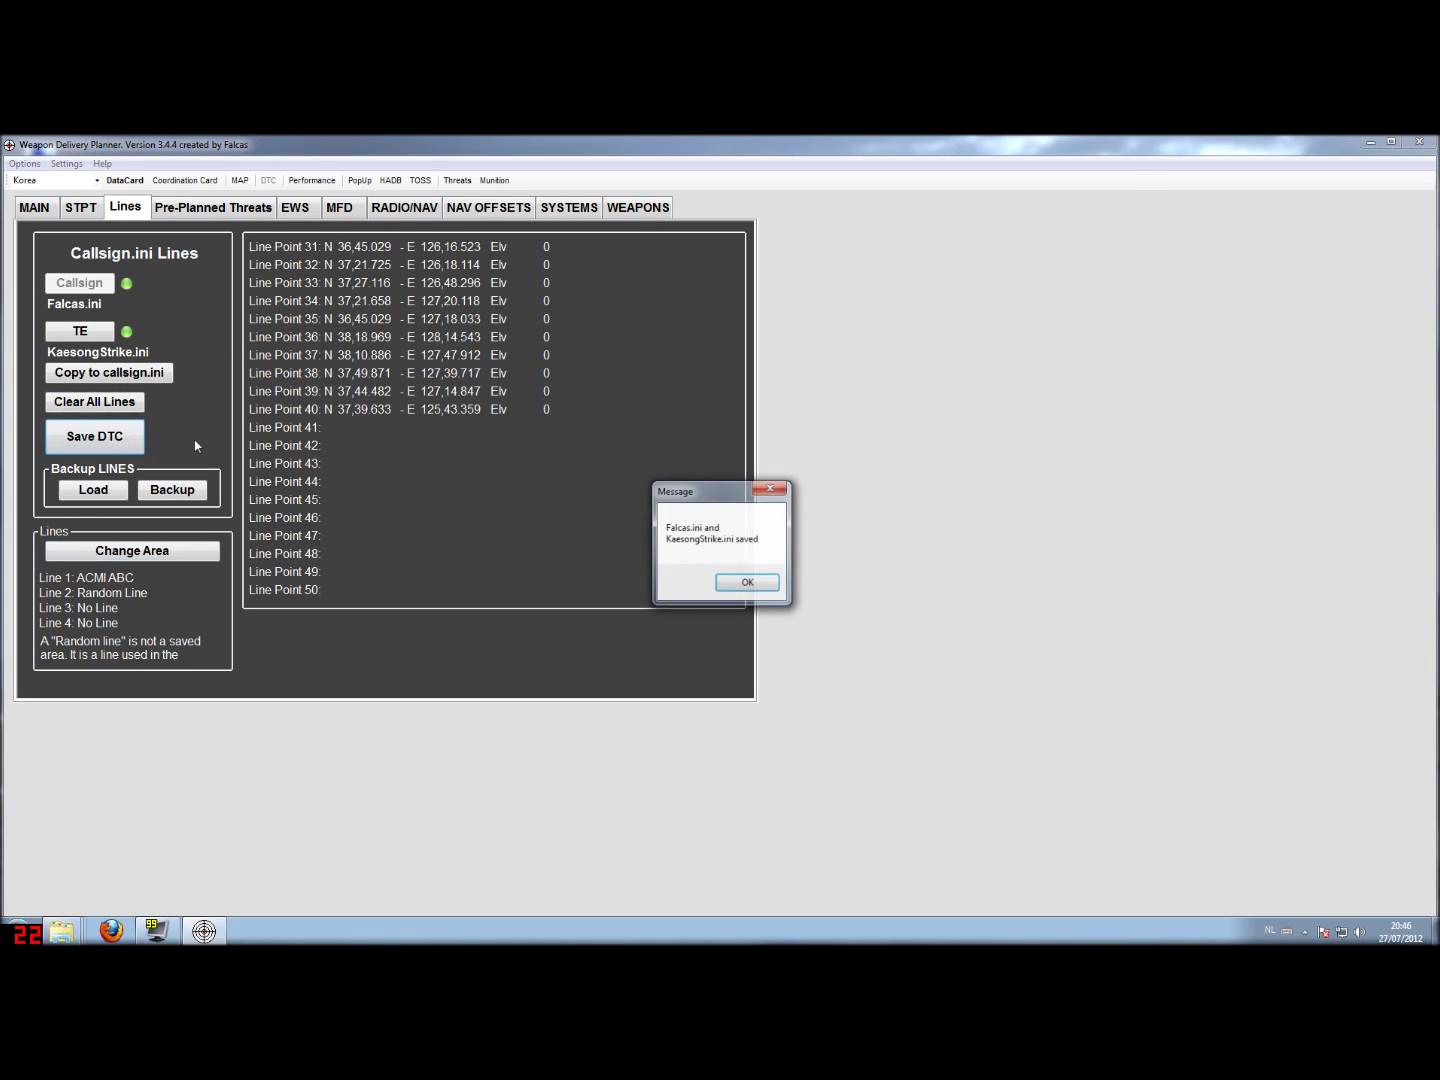
click(746, 585)
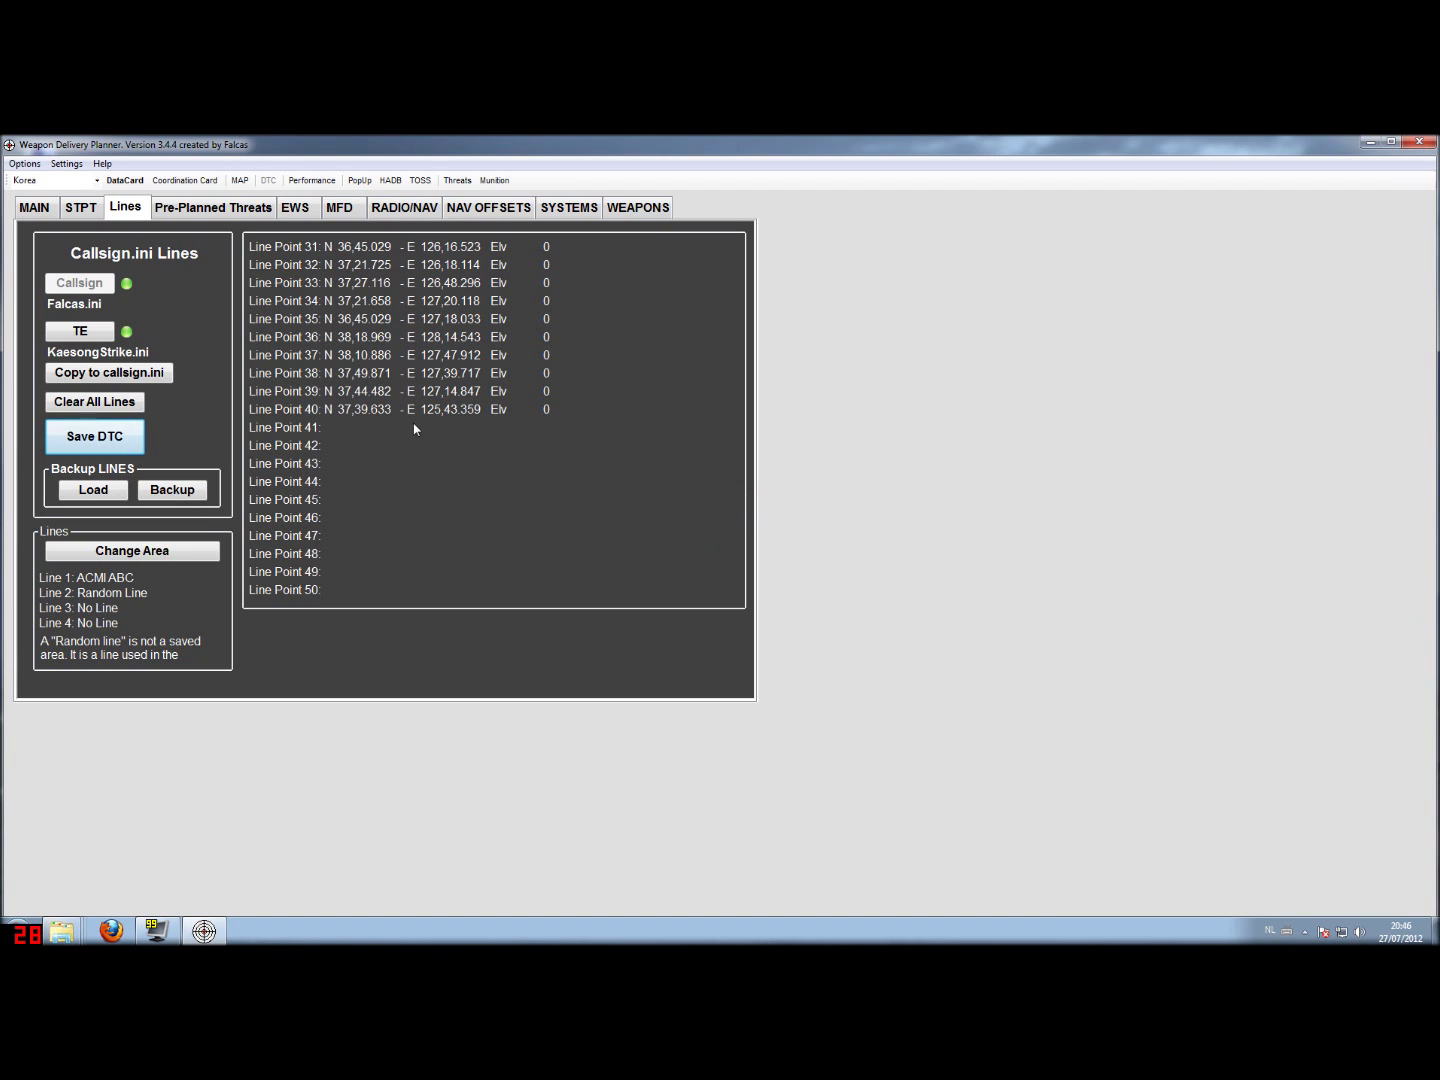
click(240, 181)
Zoom the Korea map in on the ACMI Alfa Bravo Charlie area to check Line 1.
scroll(430, 478, up, 4)
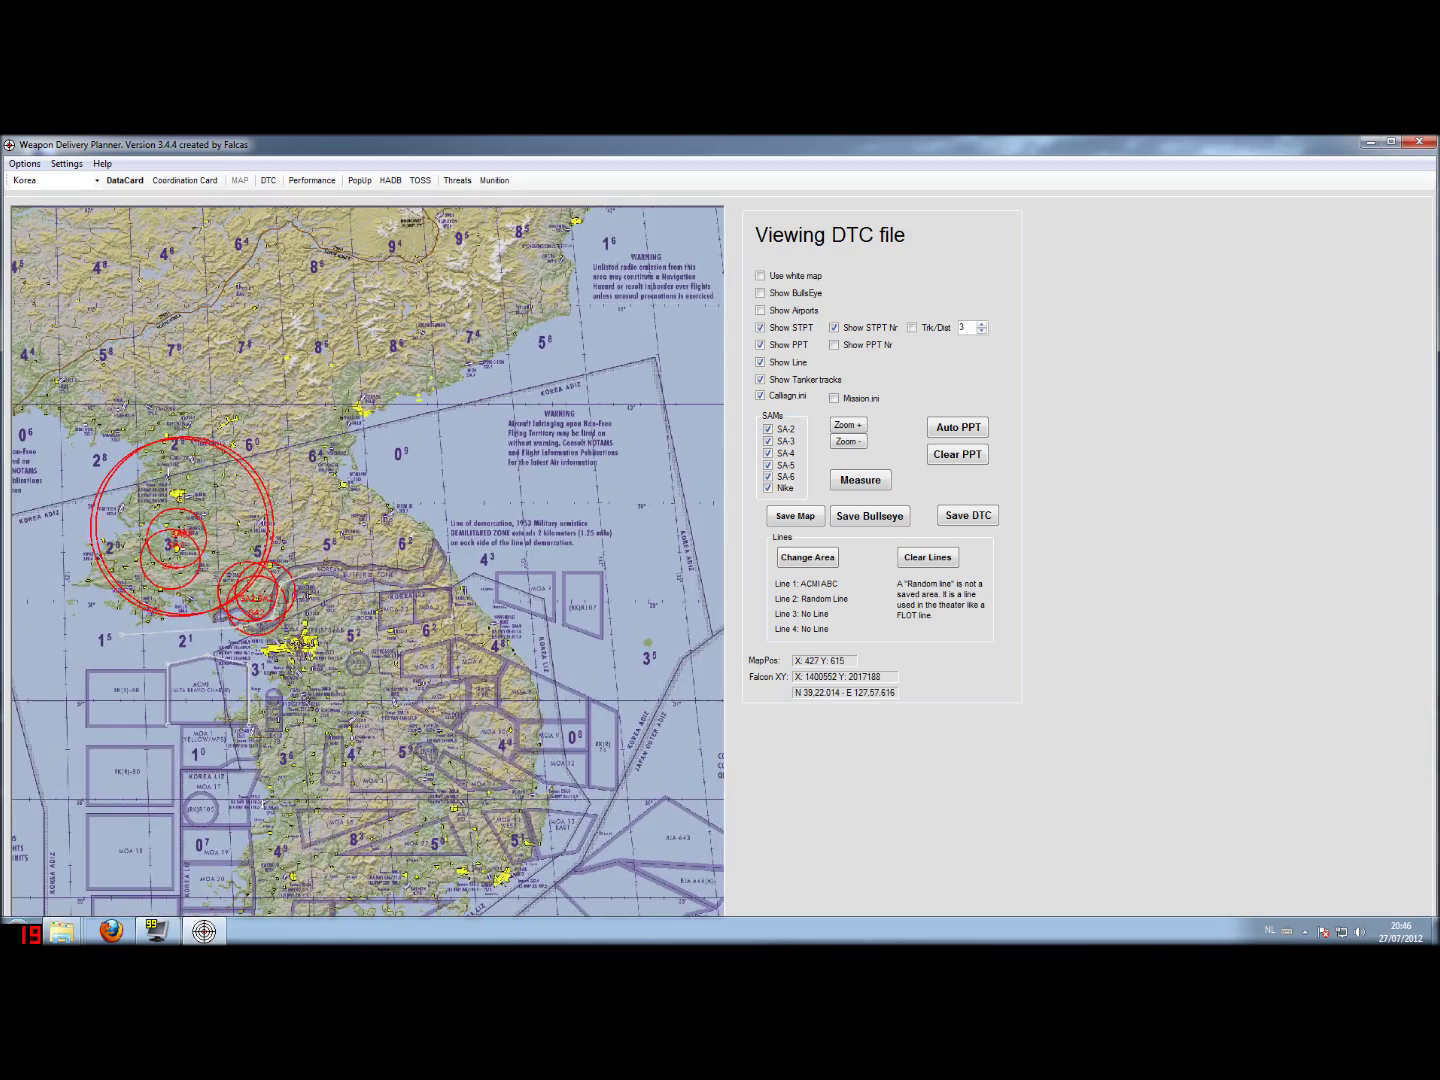
scroll(430, 478, up, 4)
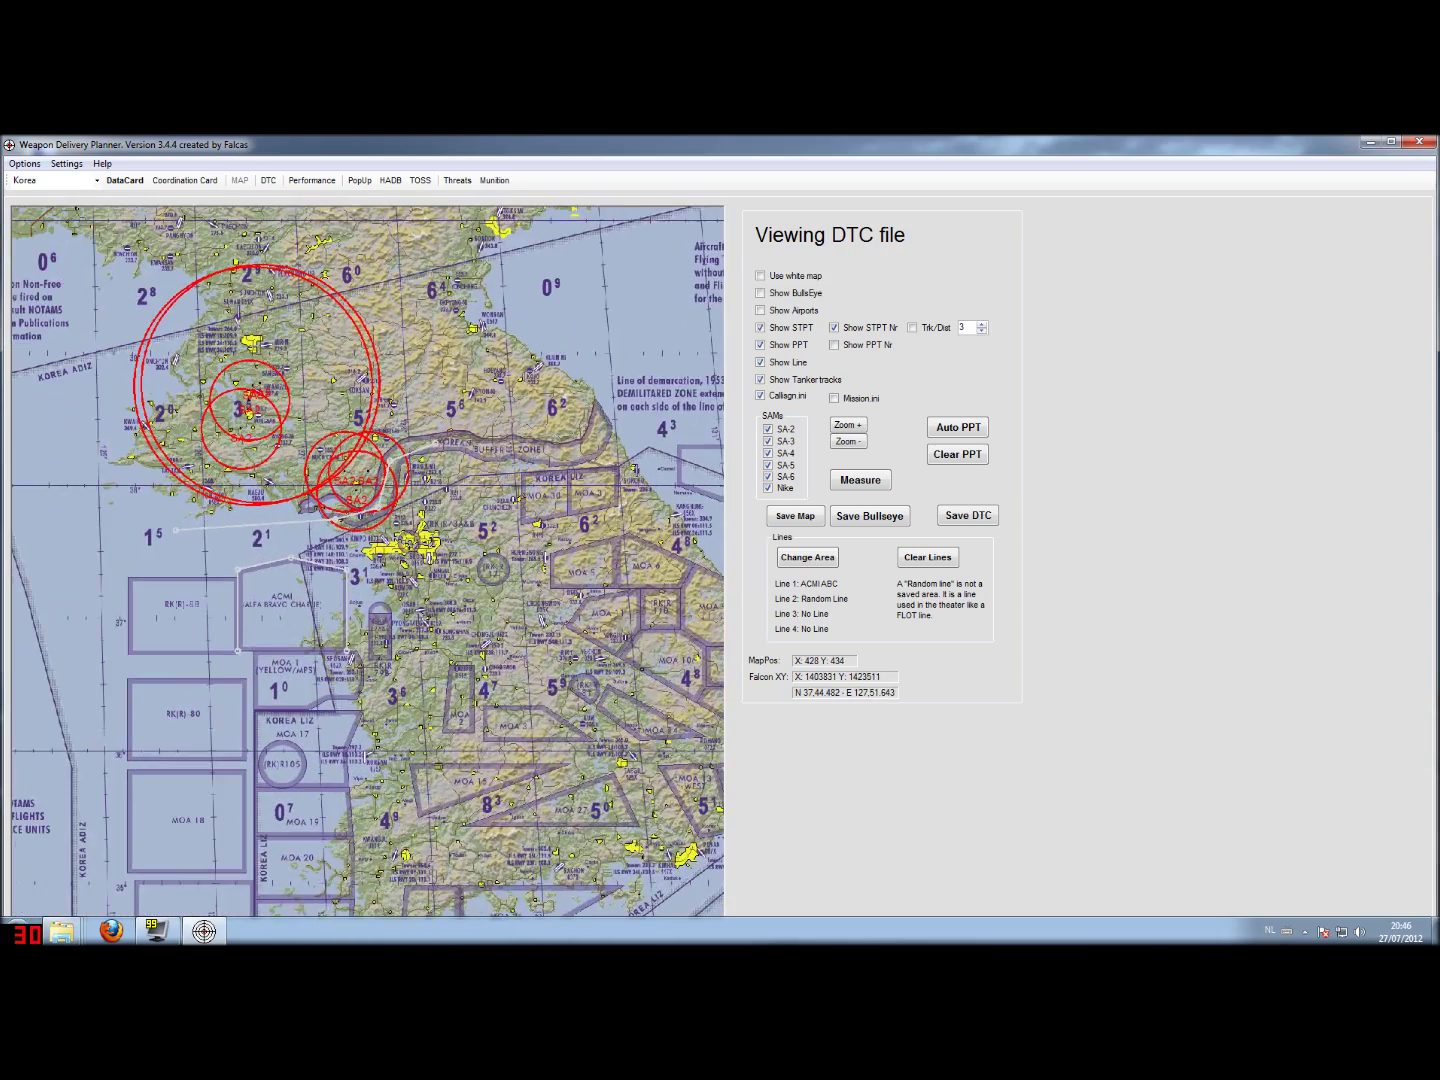
scroll(430, 478, up, 4)
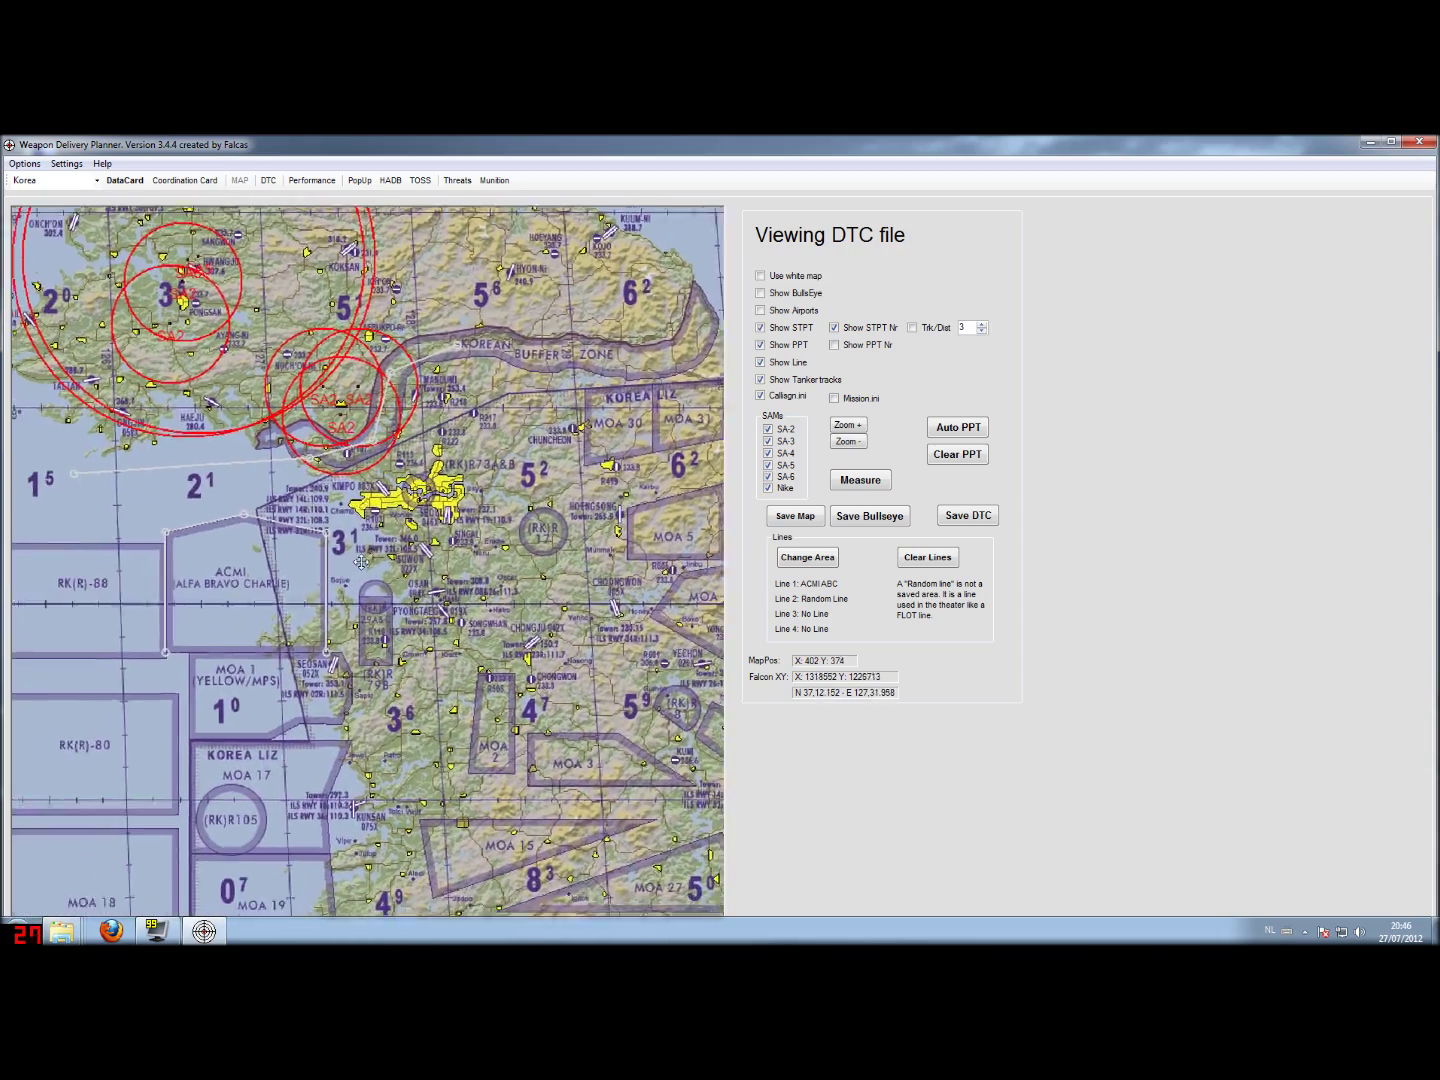
scroll(430, 479, up, 2)
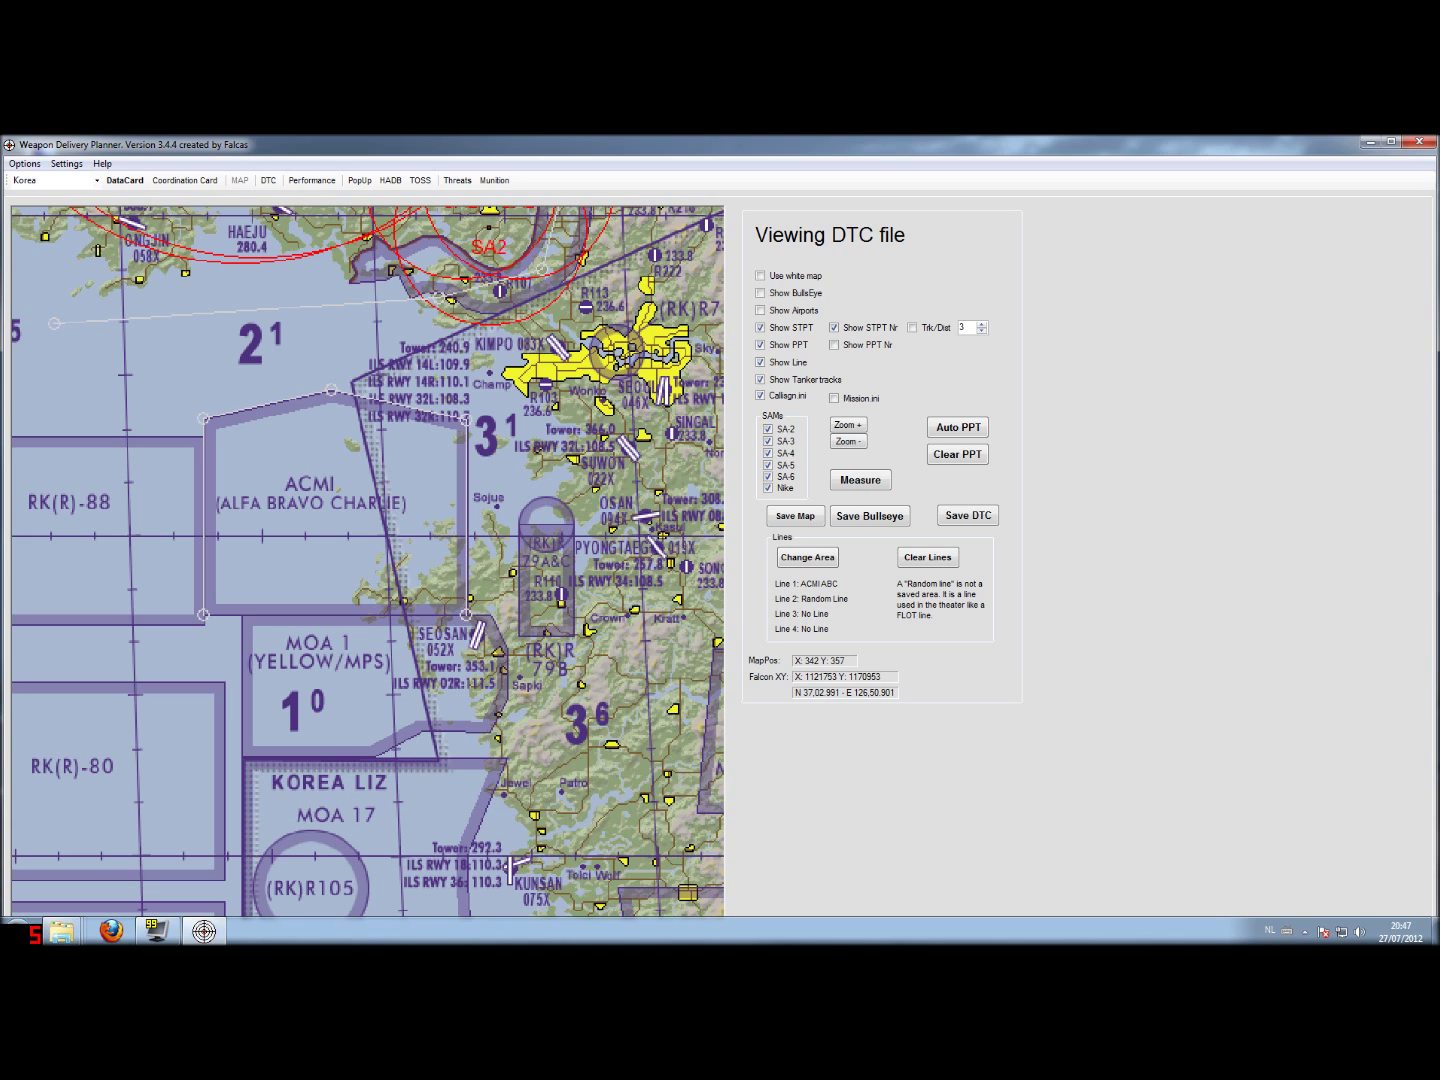
scroll(368, 558, down, 4)
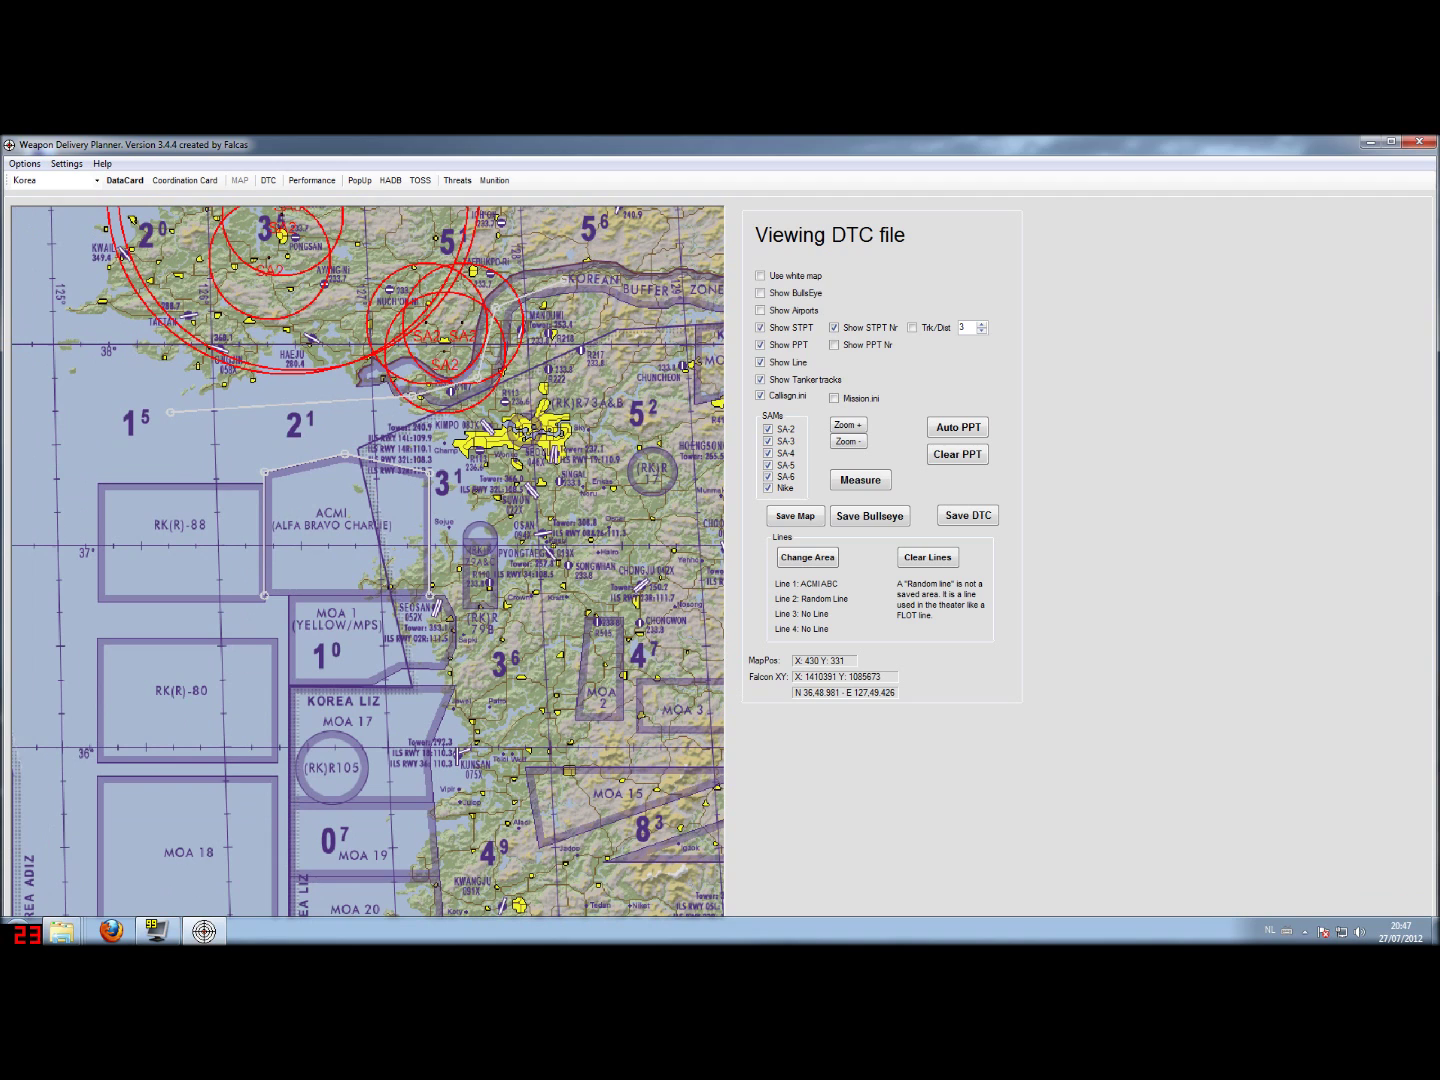
Assign MOA 9 to Line 2, filling line points 36–40 with its coordinates.
click(267, 181)
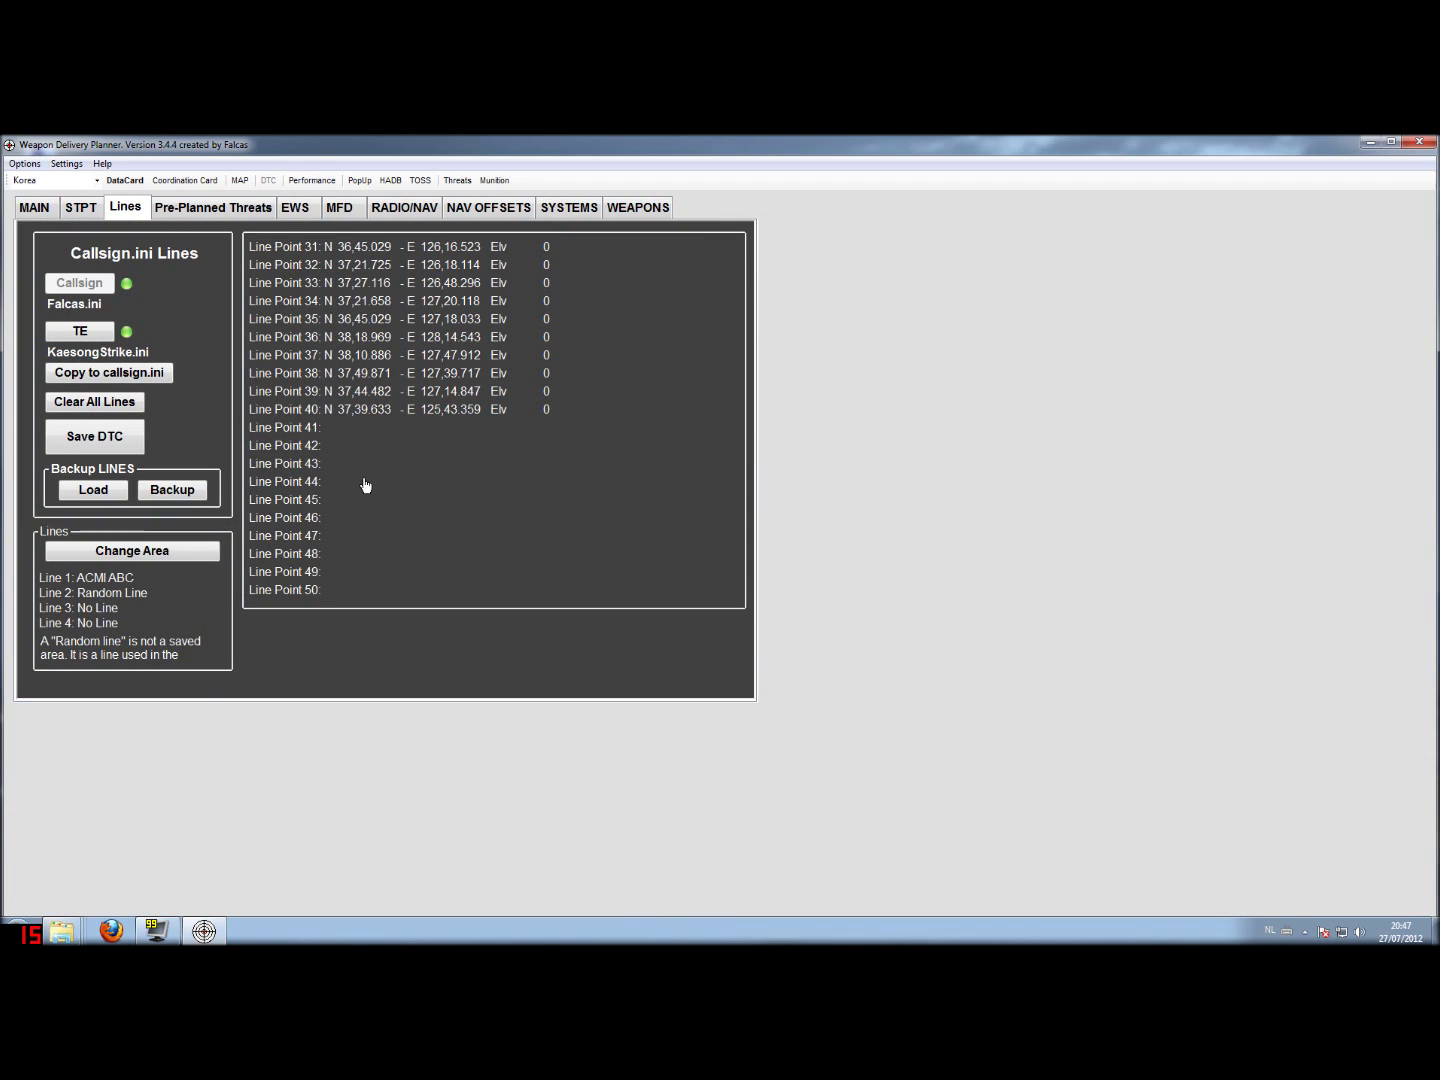
click(159, 563)
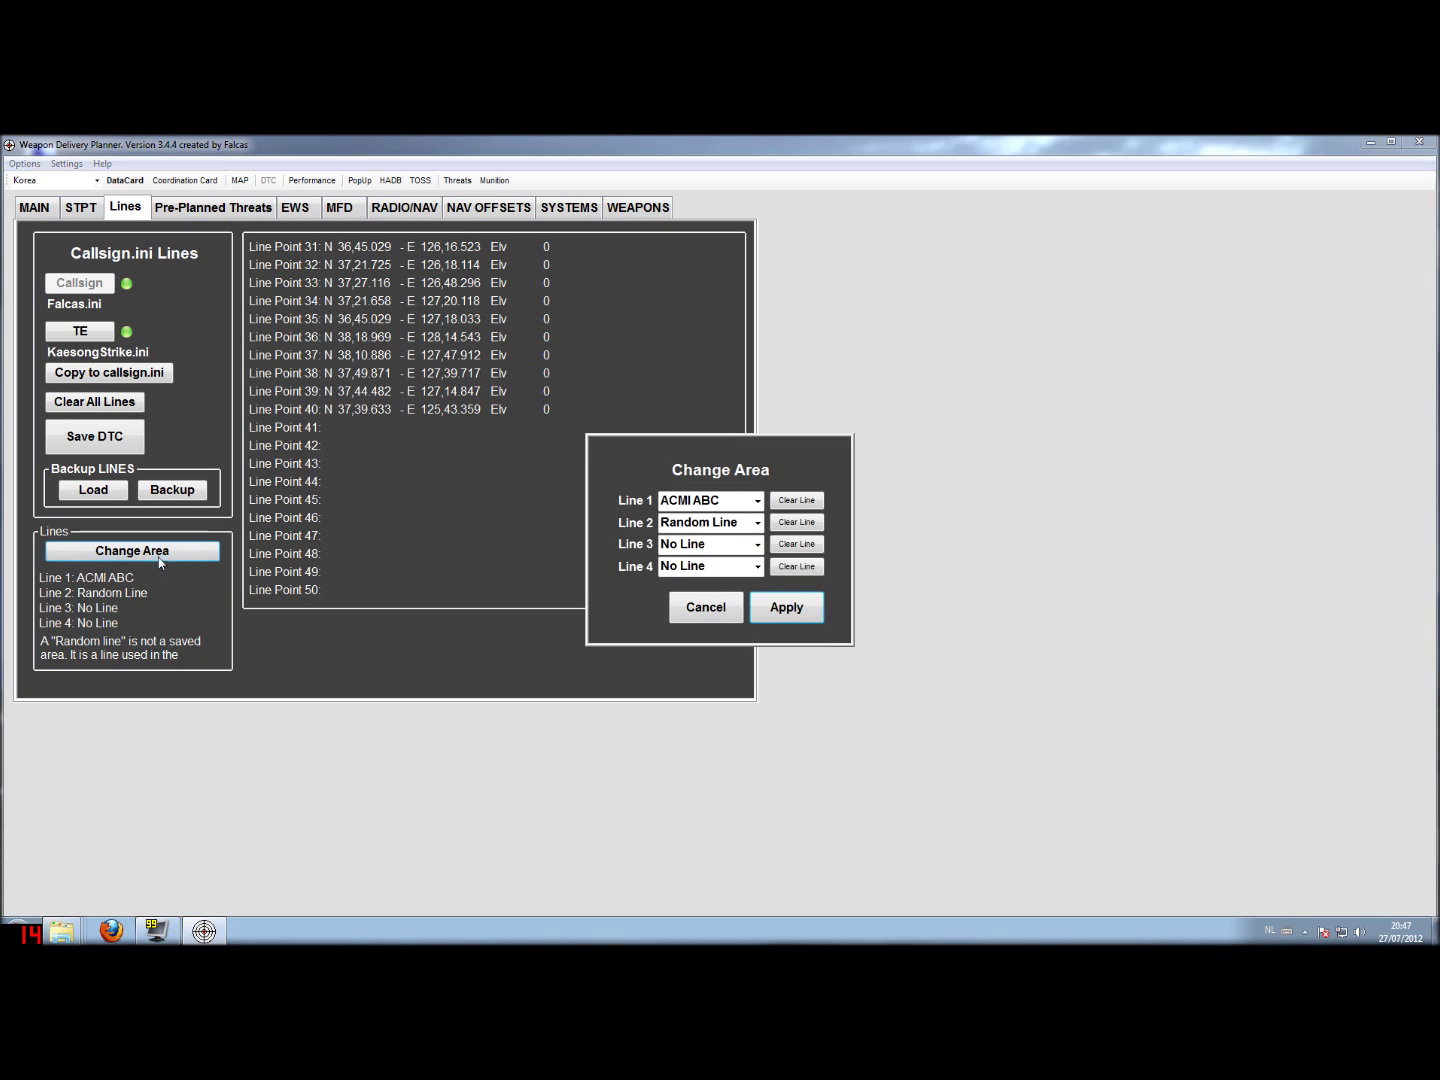
click(757, 523)
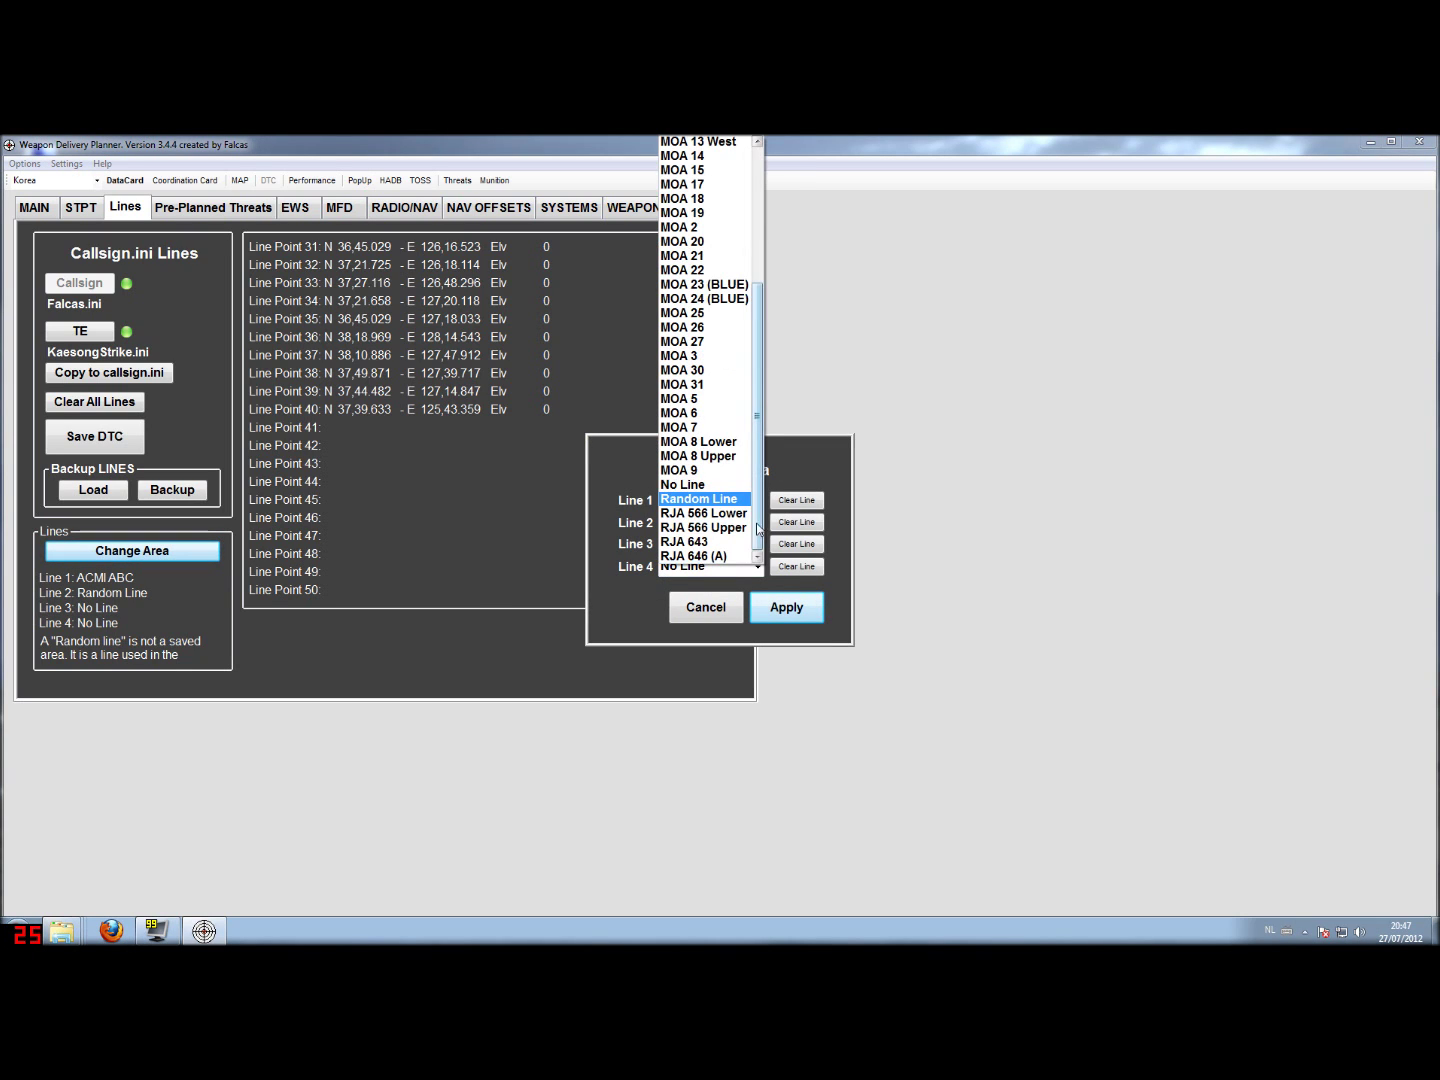
click(700, 470)
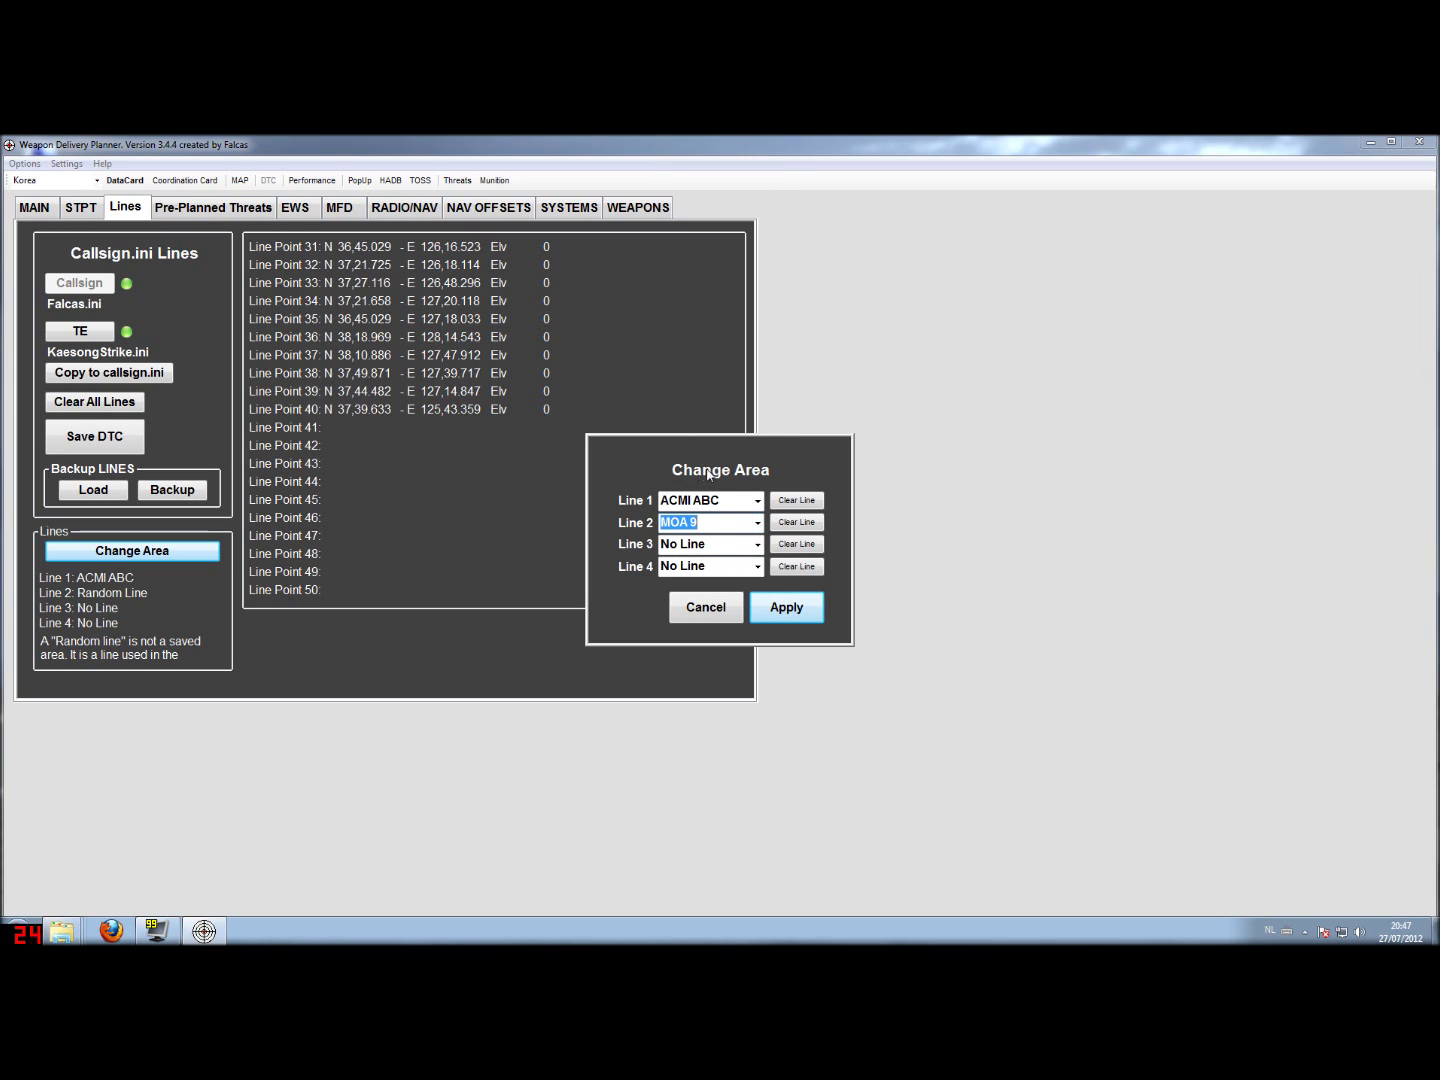
click(788, 609)
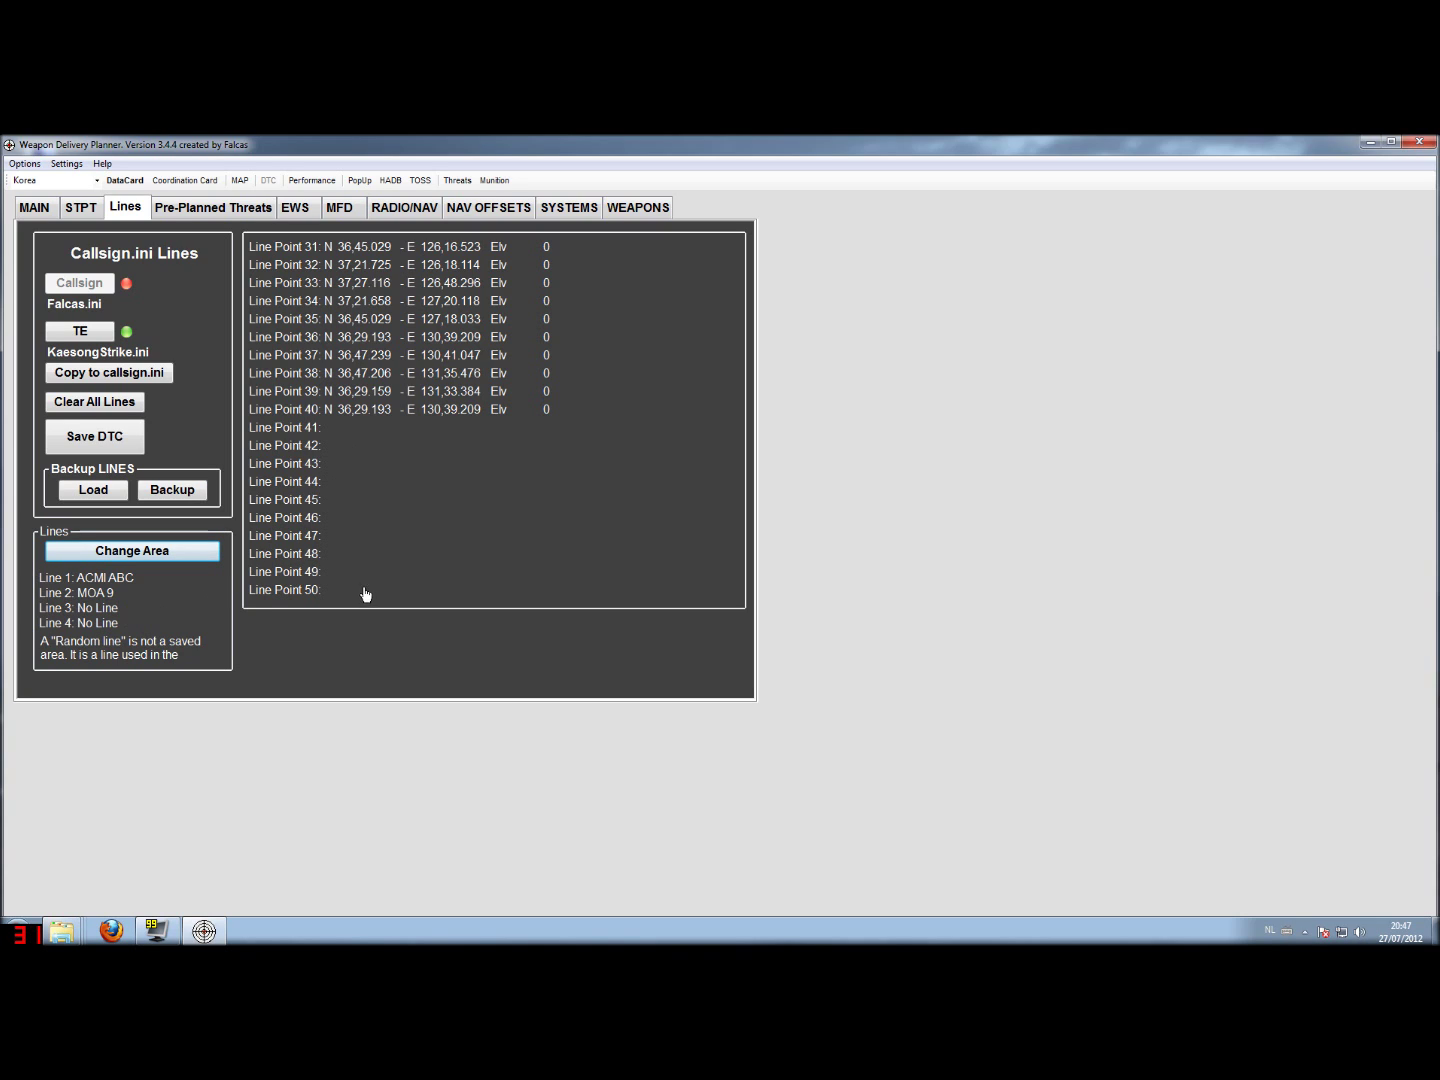
click(158, 553)
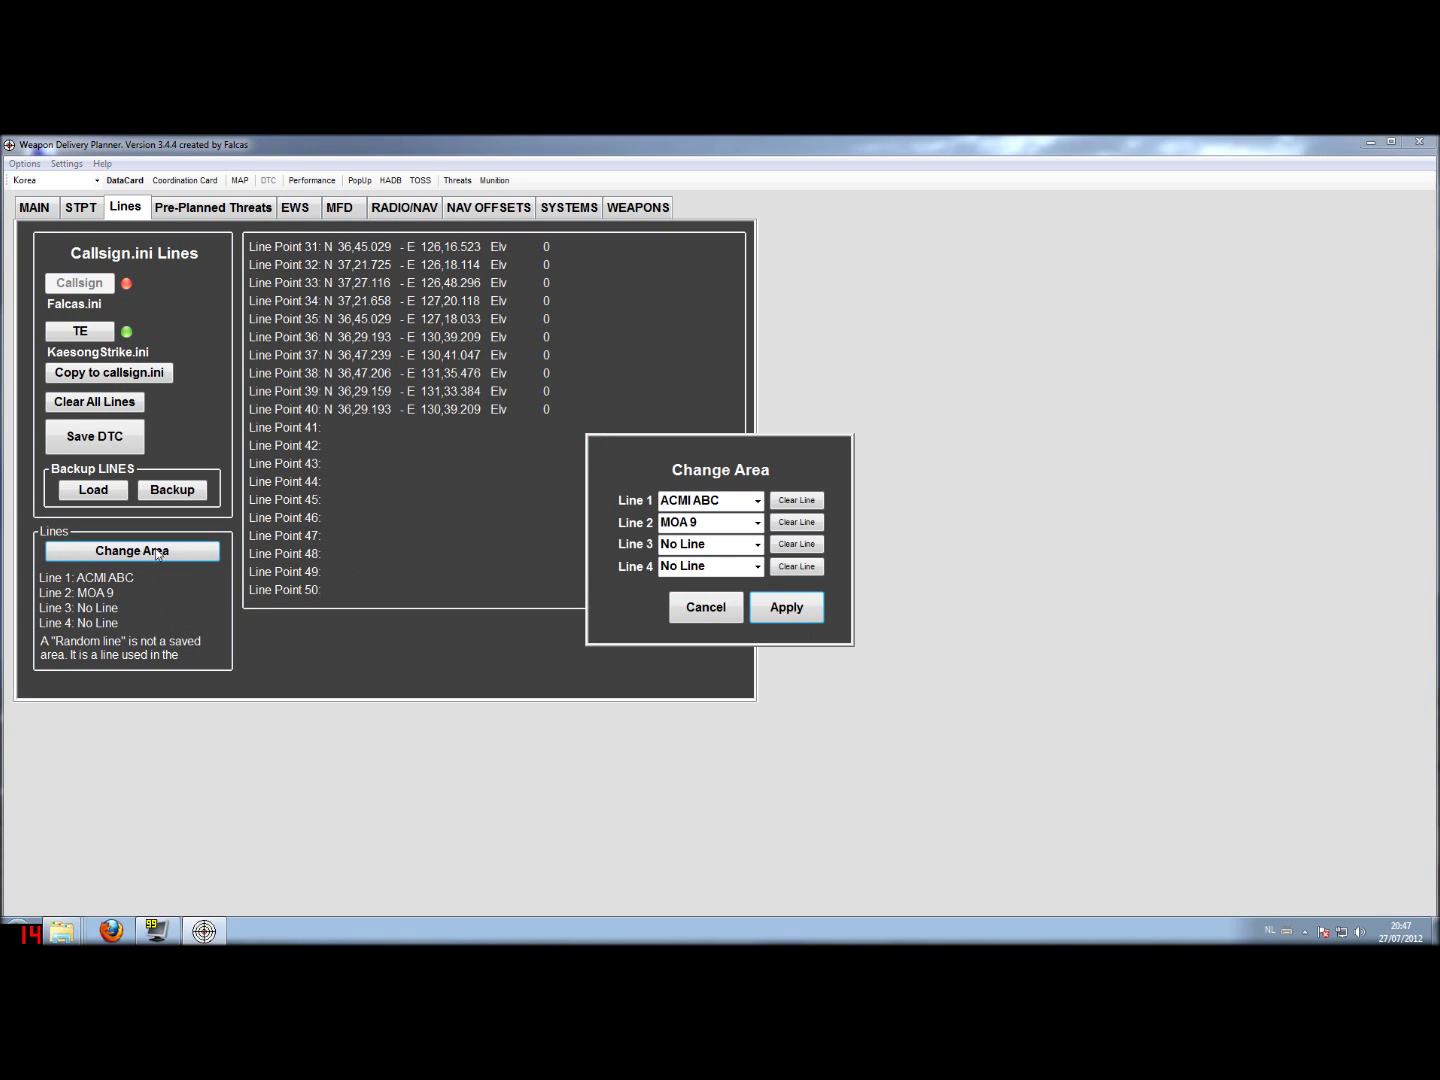
Set Line 2 back to No Line, emptying line points 36–40.
click(757, 522)
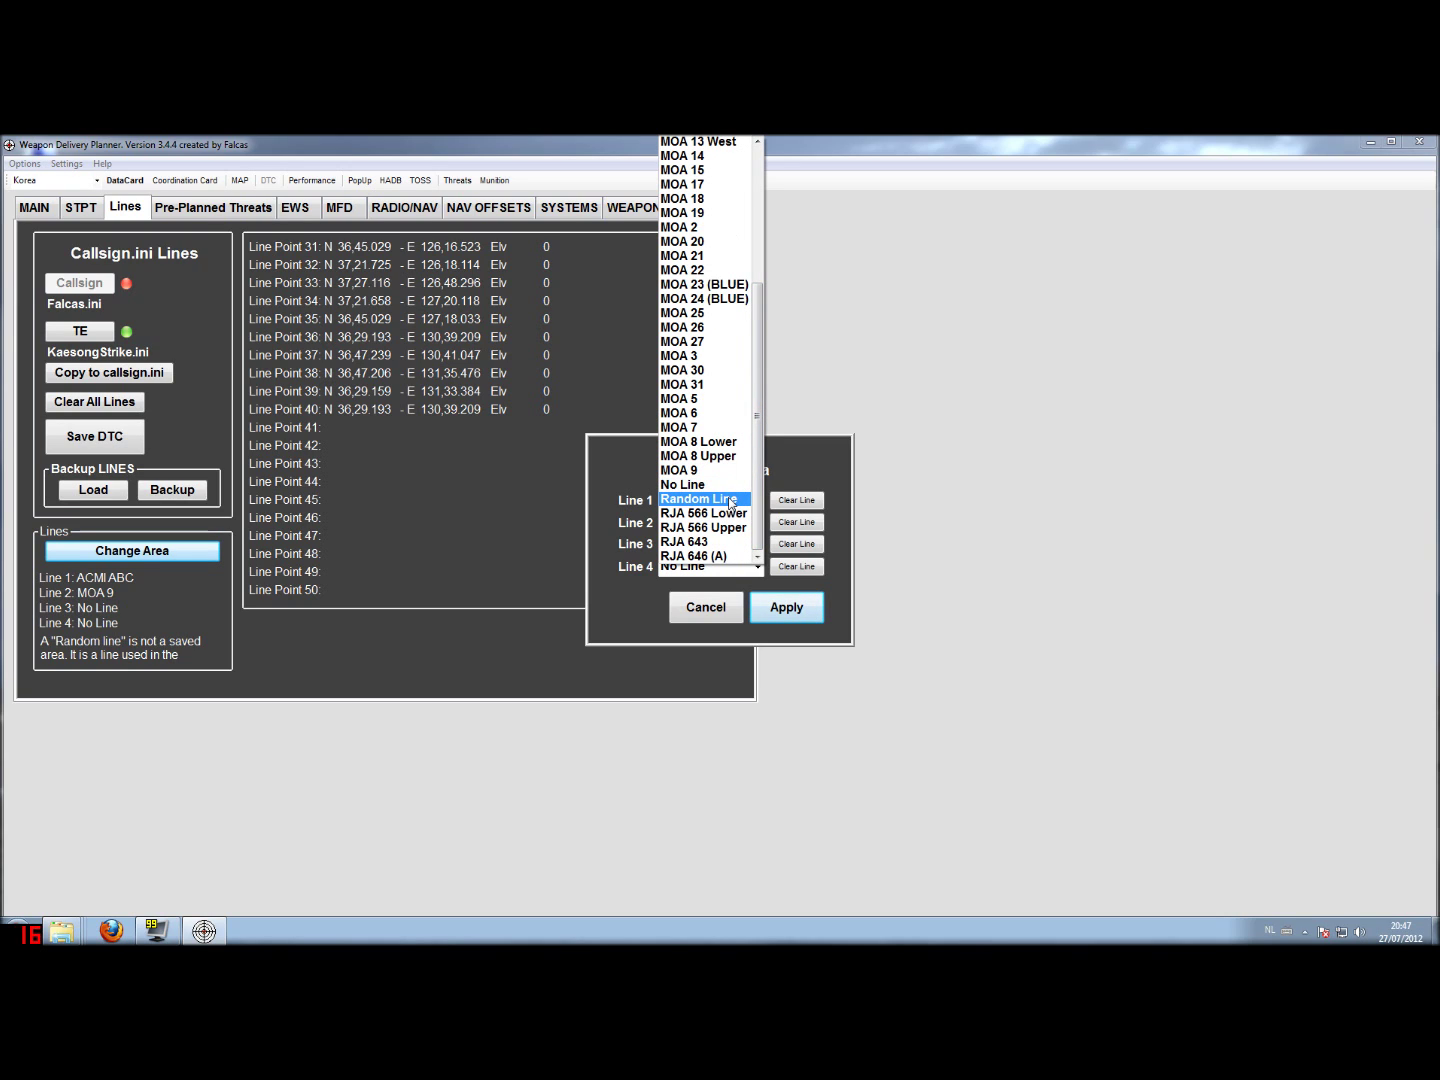
click(700, 484)
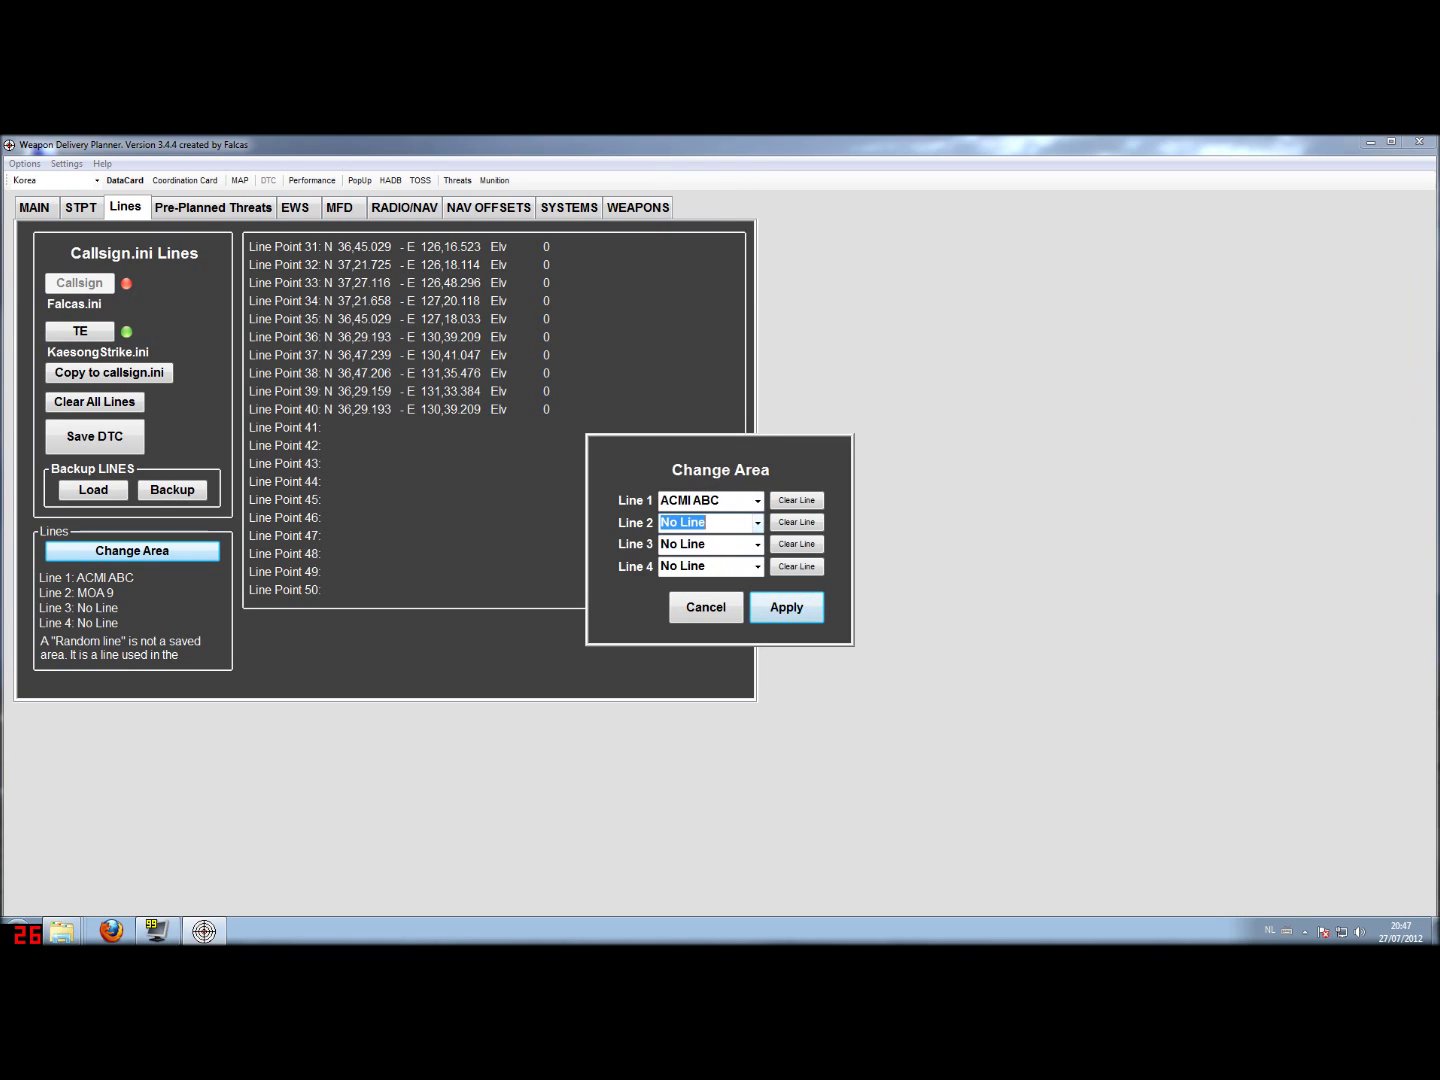
click(796, 612)
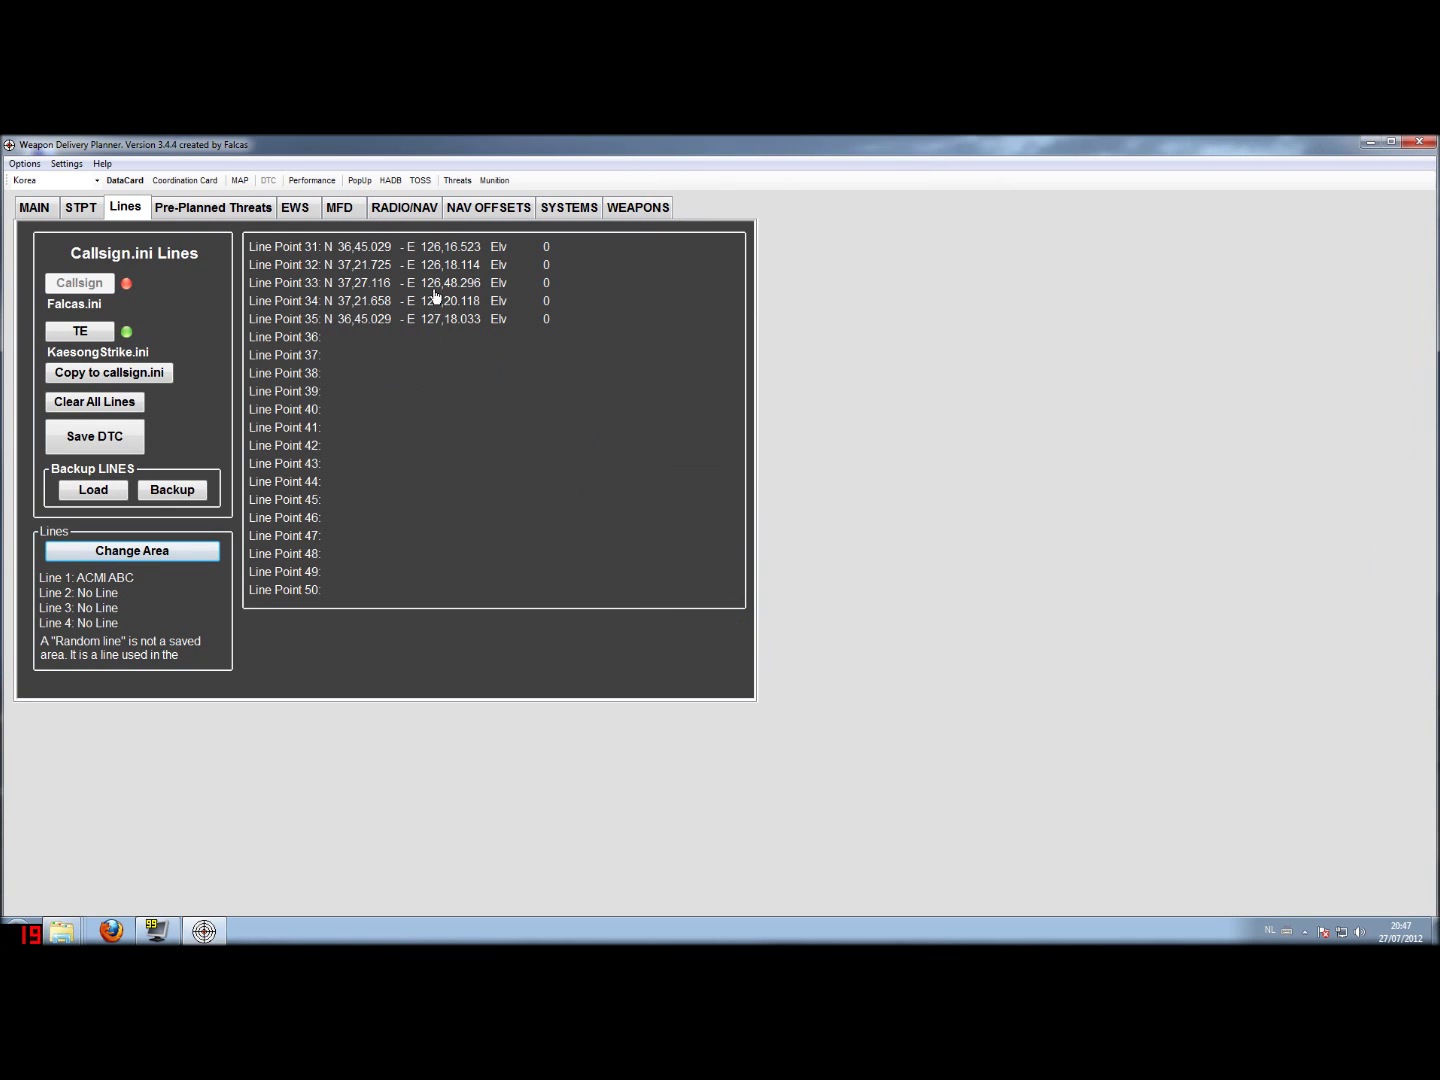